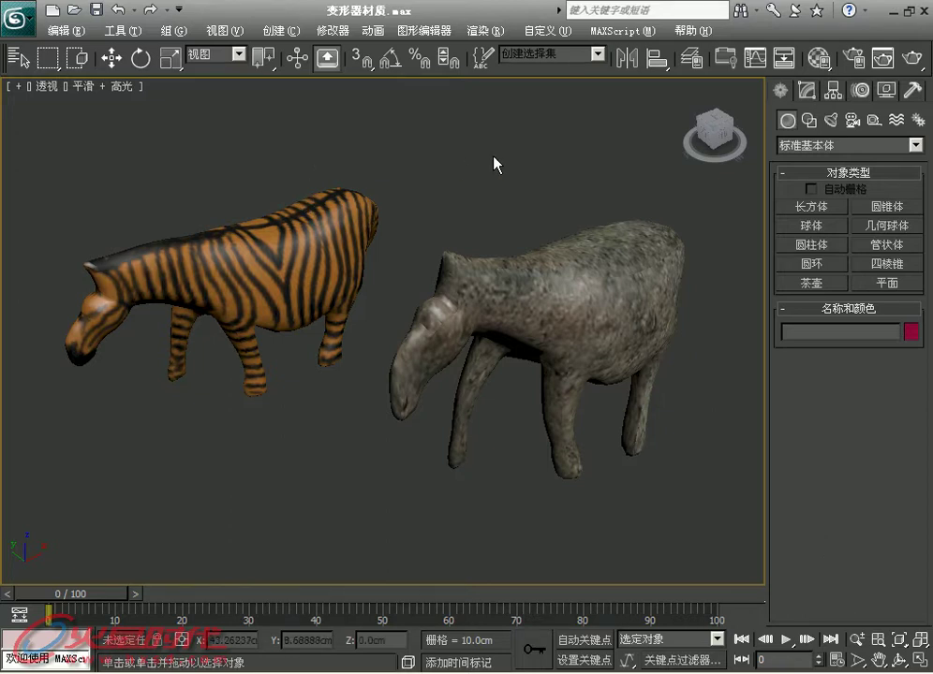
Step: Select the grey stone horse and scroll through its Modifier List in the Modify panel
{"action": "left_click_drag", "start_coordinate": [545, 137], "coordinate": [482, 323]}
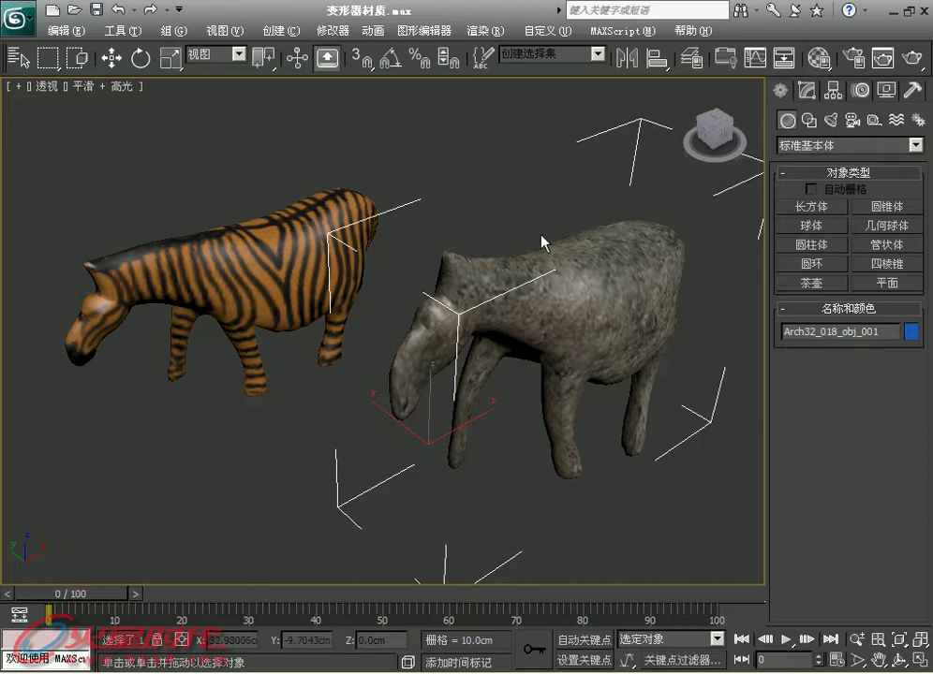
{"action": "left_click", "coordinate": [820, 87]}
{"action": "left_click", "coordinate": [847, 139]}
{"action": "mouse_move", "coordinate": [921, 234]}
{"action": "left_mouse_down"}
{"action": "mouse_move", "coordinate": [924, 499]}
{"action": "mouse_move", "coordinate": [922, 471]}
{"action": "left_mouse_up"}
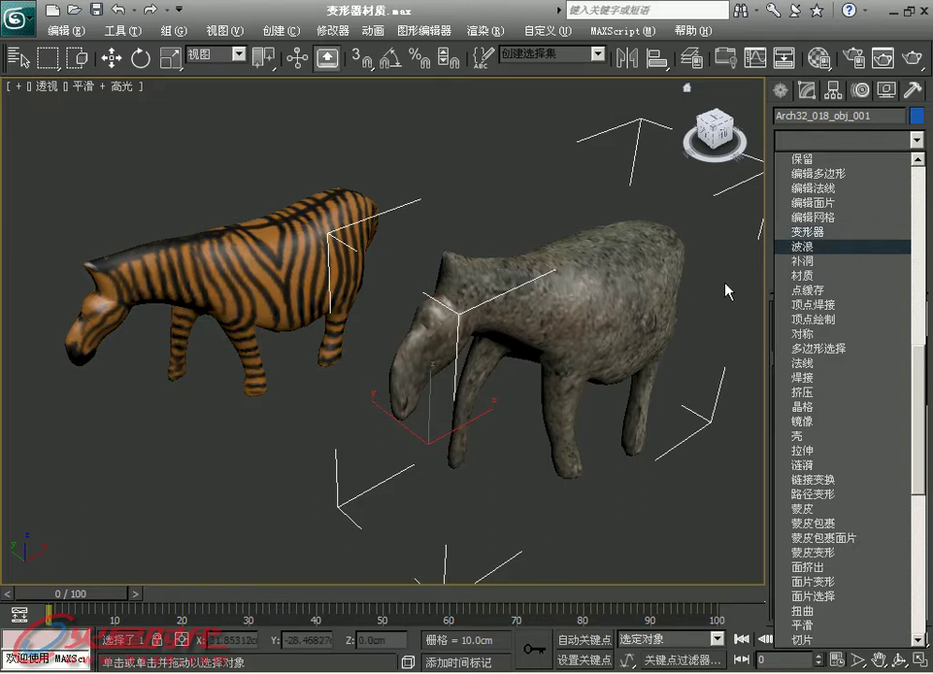
Step: Dismiss the modifier list, select the zebra model and orbit and zoom in on it
{"action": "left_click", "coordinate": [406, 161]}
{"action": "left_click", "coordinate": [315, 232]}
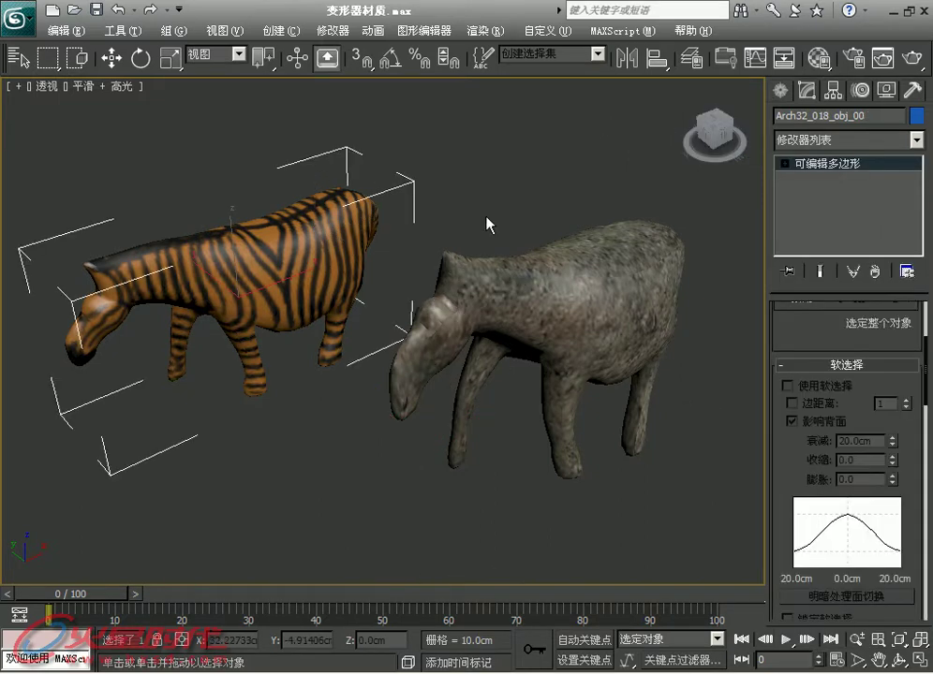
{"action": "left_click", "coordinate": [384, 167]}
{"action": "mouse_move", "coordinate": [431, 227]}
{"action": "middle_mouse_down", "text": "alt"}
{"action": "mouse_move", "coordinate": [421, 264]}
{"action": "mouse_move", "coordinate": [391, 218]}
{"action": "middle_mouse_up", "text": "alt"}
{"action": "left_click", "coordinate": [234, 309]}
{"action": "mouse_move", "coordinate": [198, 406]}
{"action": "middle_mouse_down", "text": "alt"}
{"action": "mouse_move", "coordinate": [128, 435]}
{"action": "mouse_move", "coordinate": [211, 452]}
{"action": "mouse_move", "coordinate": [281, 400]}
{"action": "mouse_move", "coordinate": [323, 406]}
{"action": "mouse_move", "coordinate": [439, 395]}
{"action": "middle_mouse_up", "text": "alt"}
{"action": "scroll", "coordinate": [318, 366], "scroll_direction": "up", "scroll_amount": 3}
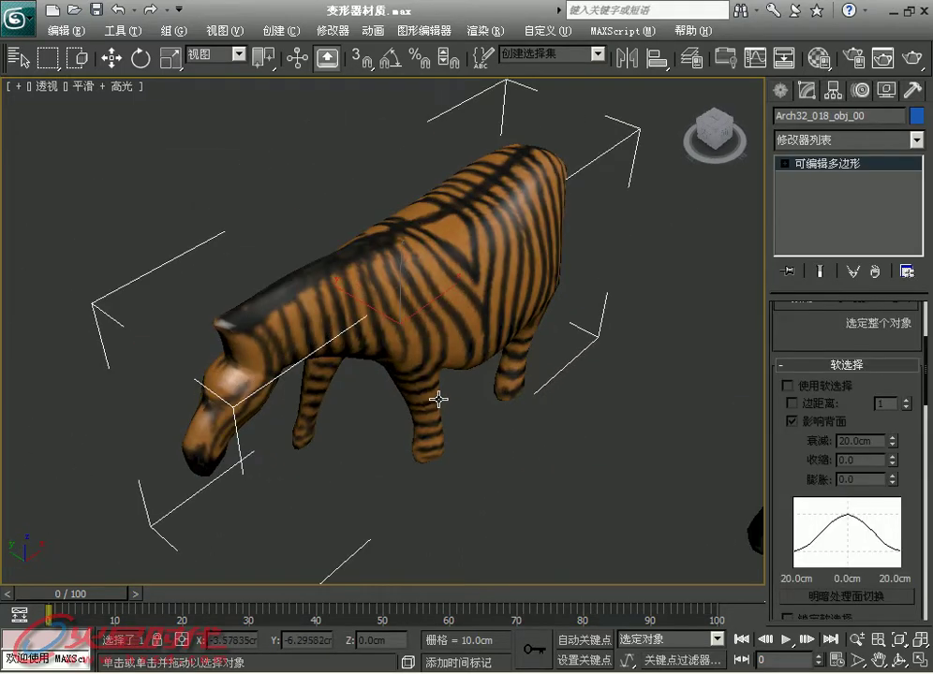
Step: Render the zebra view, zoom into the render to inspect its stripes, then close it
{"action": "key", "text": "shift+q"}
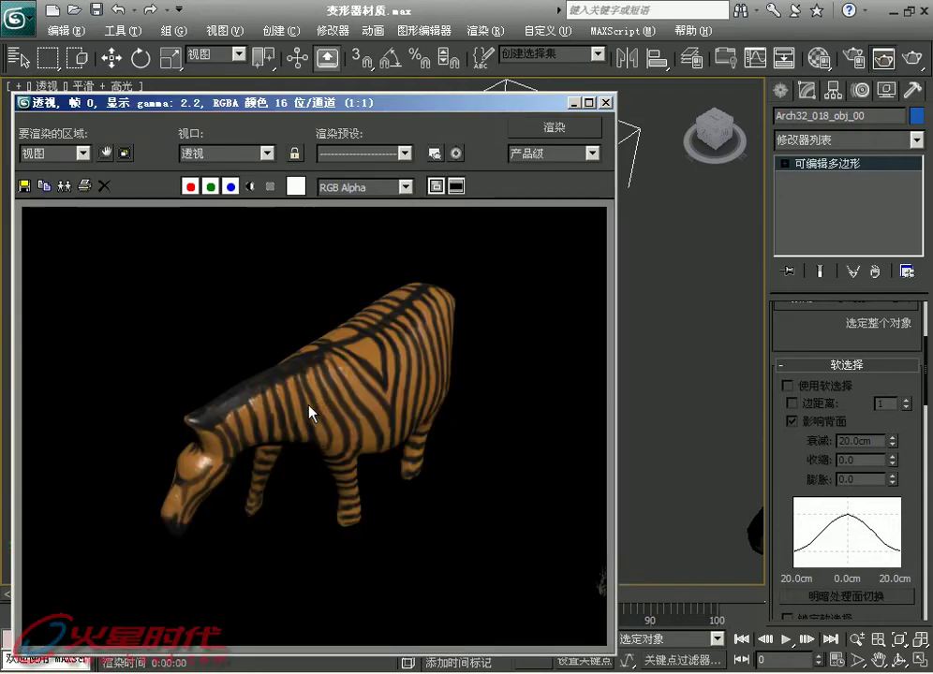
{"action": "scroll", "coordinate": [413, 391], "scroll_direction": "up", "scroll_amount": 2}
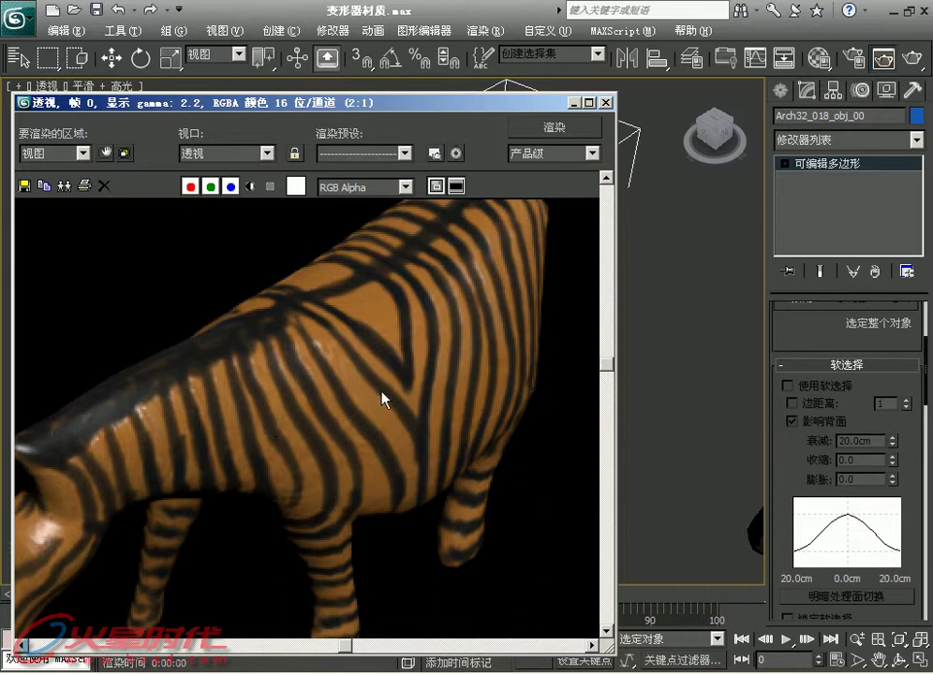
{"action": "scroll", "coordinate": [381, 391], "scroll_direction": "up", "scroll_amount": 2}
{"action": "scroll", "coordinate": [439, 454], "scroll_direction": "down", "scroll_amount": 2}
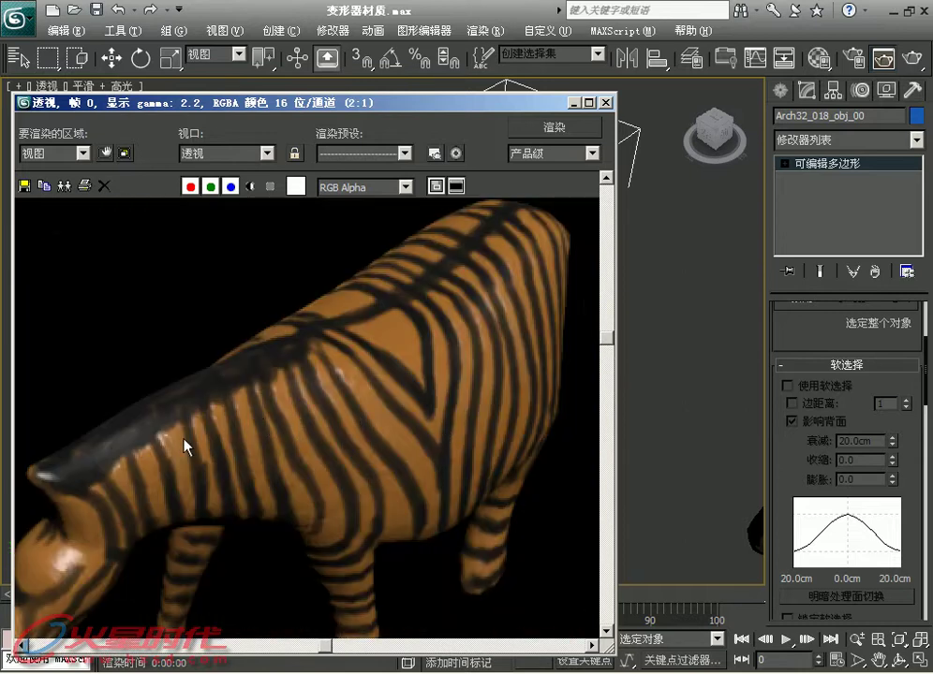
{"action": "left_click", "coordinate": [606, 100]}
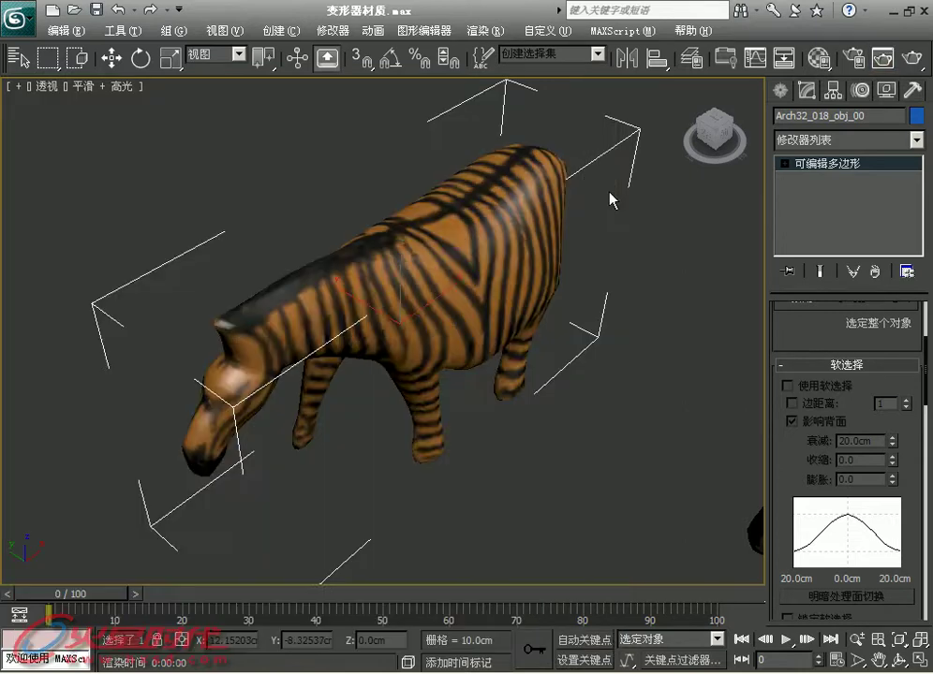
{"action": "mouse_move", "coordinate": [610, 198]}
{"action": "middle_mouse_down", "text": "alt"}
{"action": "mouse_move", "coordinate": [376, 390]}
{"action": "mouse_move", "coordinate": [412, 371]}
{"action": "mouse_move", "coordinate": [483, 381]}
{"action": "mouse_move", "coordinate": [439, 356]}
{"action": "mouse_move", "coordinate": [476, 368]}
{"action": "middle_mouse_up", "text": "alt"}
{"action": "left_click", "coordinate": [434, 335]}
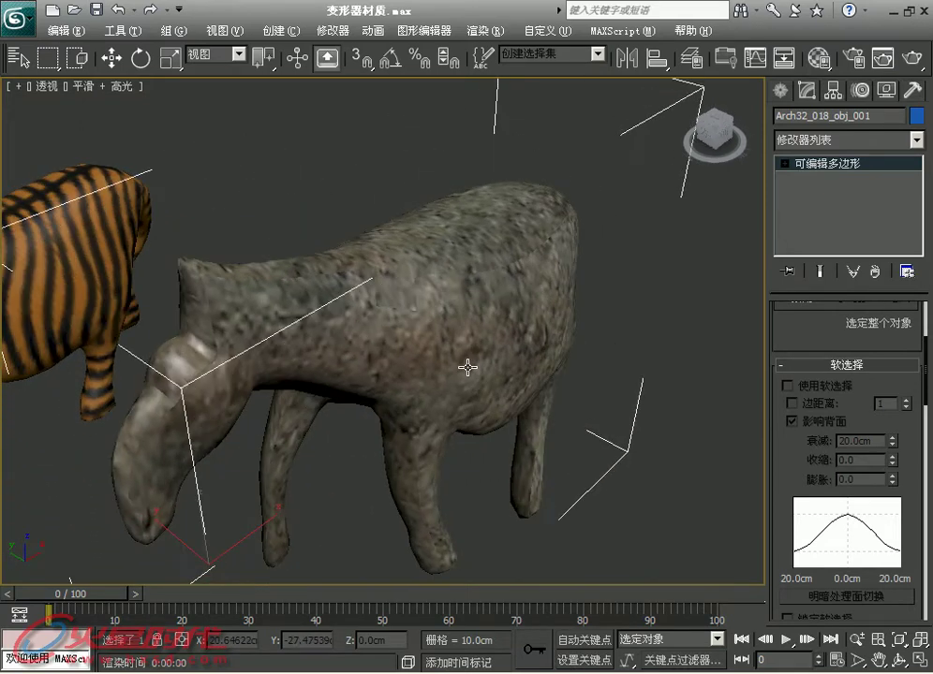
{"action": "key", "text": "shift+q"}
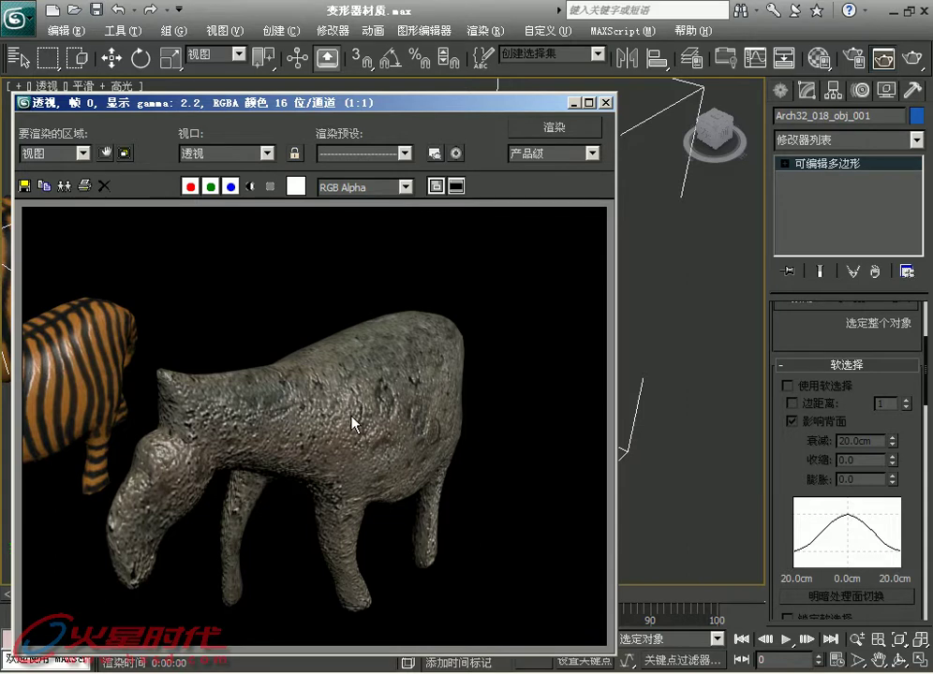
{"action": "left_click", "coordinate": [605, 102]}
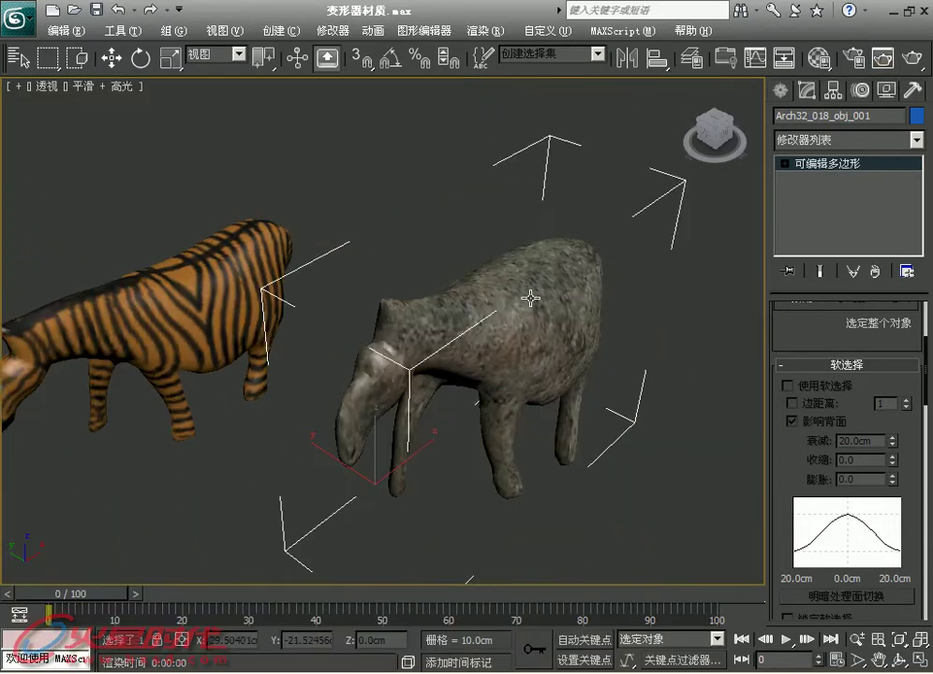
{"action": "mouse_move", "coordinate": [530, 297]}
{"action": "middle_mouse_down"}
{"action": "mouse_move", "coordinate": [549, 285]}
{"action": "mouse_move", "coordinate": [537, 300]}
{"action": "mouse_move", "coordinate": [522, 298]}
{"action": "middle_mouse_up"}
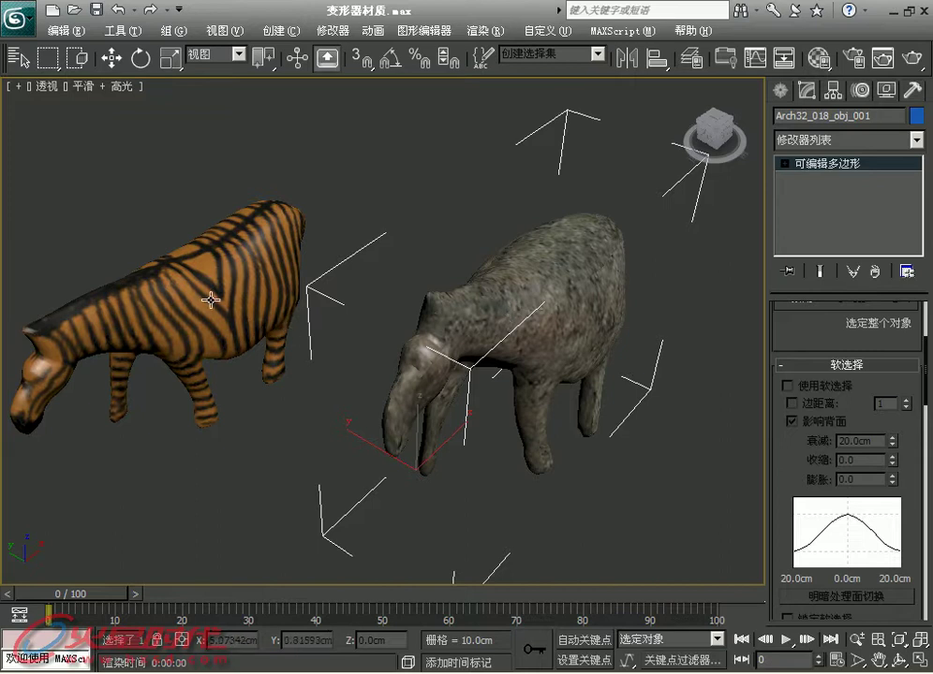
Step: Switch to Move mode, select the grey stone animal and rename it 石头
{"action": "mouse_move", "coordinate": [252, 267]}
{"action": "middle_mouse_down", "text": "alt"}
{"action": "mouse_move", "coordinate": [236, 273]}
{"action": "mouse_move", "coordinate": [246, 279]}
{"action": "middle_mouse_up", "text": "alt"}
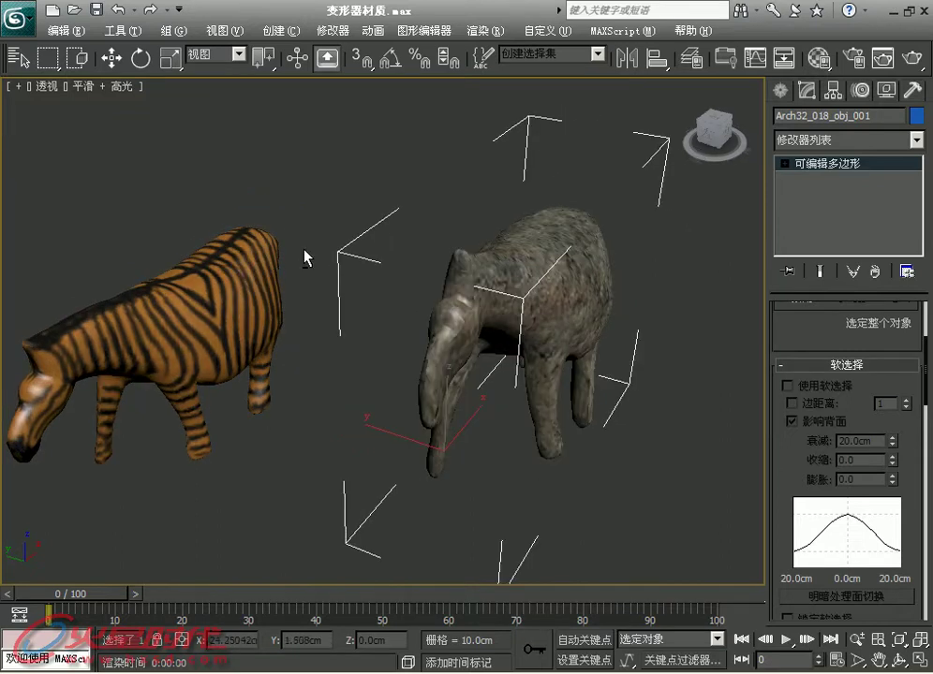
{"action": "middle_click_drag", "start_coordinate": [306, 258], "coordinate": [463, 229], "text": "alt"}
{"action": "right_click", "coordinate": [462, 229]}
{"action": "left_click", "coordinate": [482, 242]}
{"action": "left_click", "coordinate": [546, 214]}
{"action": "left_click", "coordinate": [516, 322]}
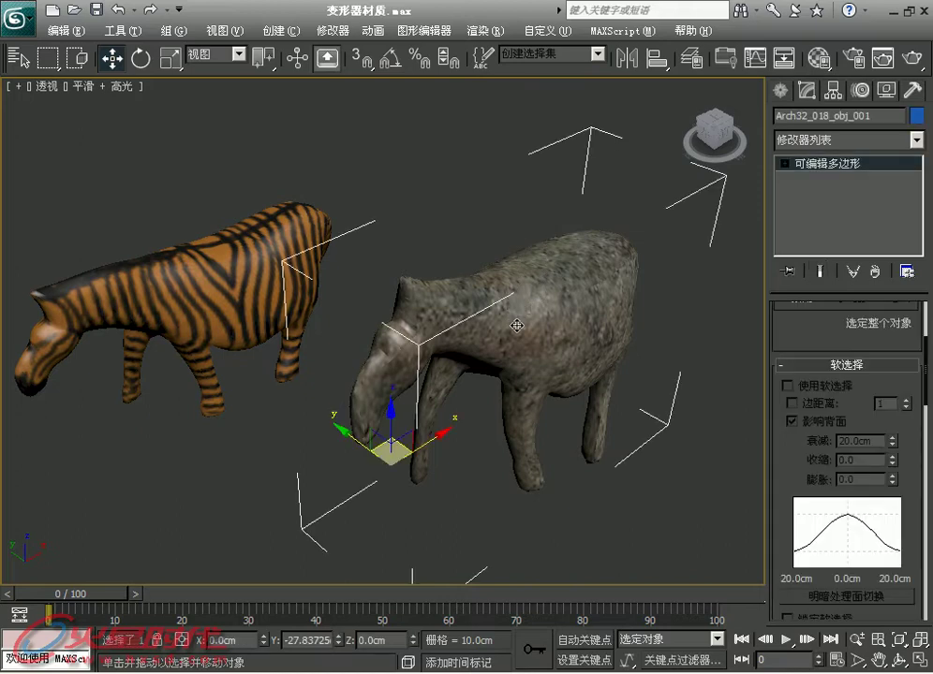
{"action": "middle_click_drag", "start_coordinate": [516, 323], "coordinate": [538, 319], "text": "alt"}
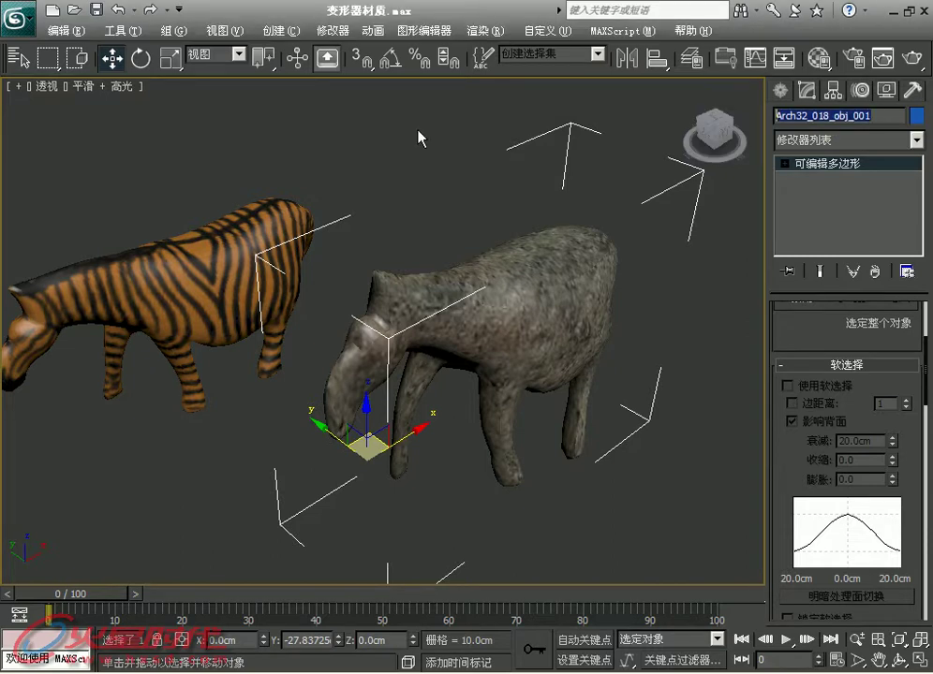
{"action": "type", "text": "shi"}
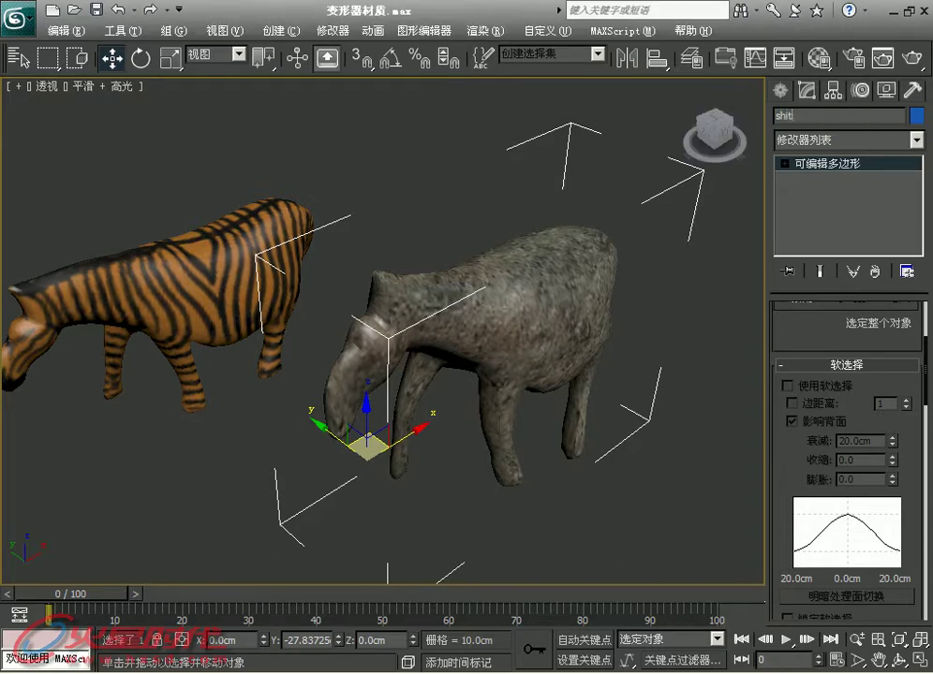
{"action": "type", "text": "tou"}
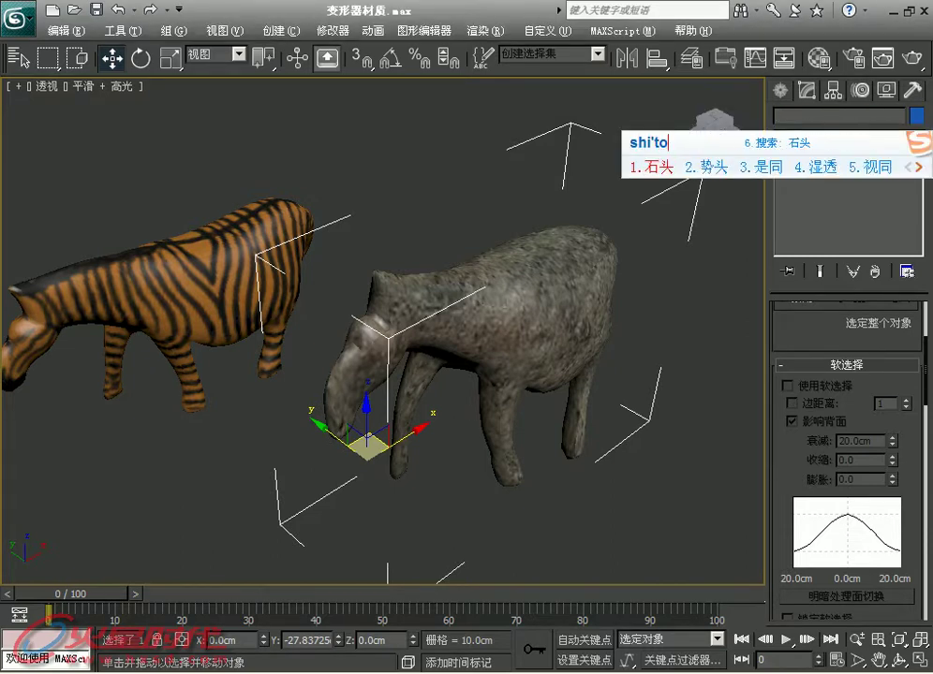
{"action": "key", "text": "space"}
Step: Select the zebra-striped model, rename it 工艺品, then clear the selection
{"action": "left_click_drag", "start_coordinate": [245, 108], "coordinate": [140, 374]}
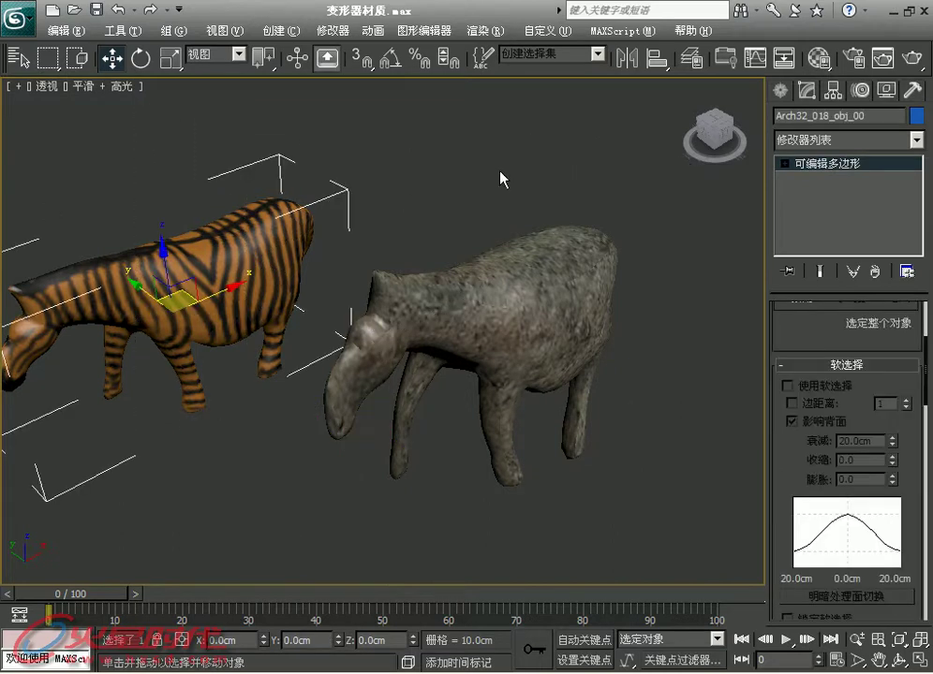
{"action": "type", "text": "gong"}
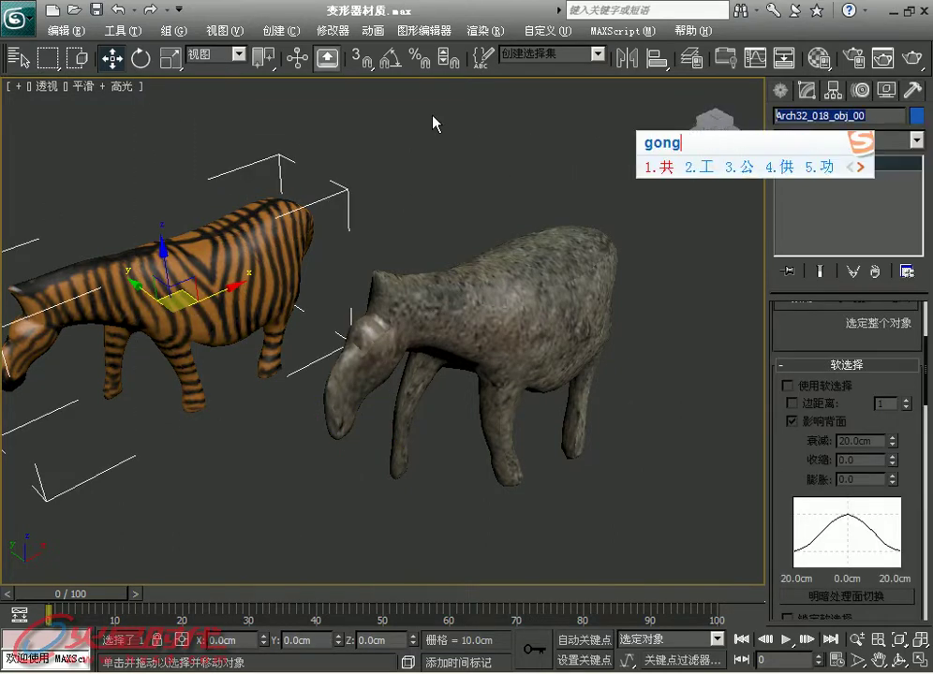
{"action": "type", "text": "yip"}
{"action": "key", "text": "space"}
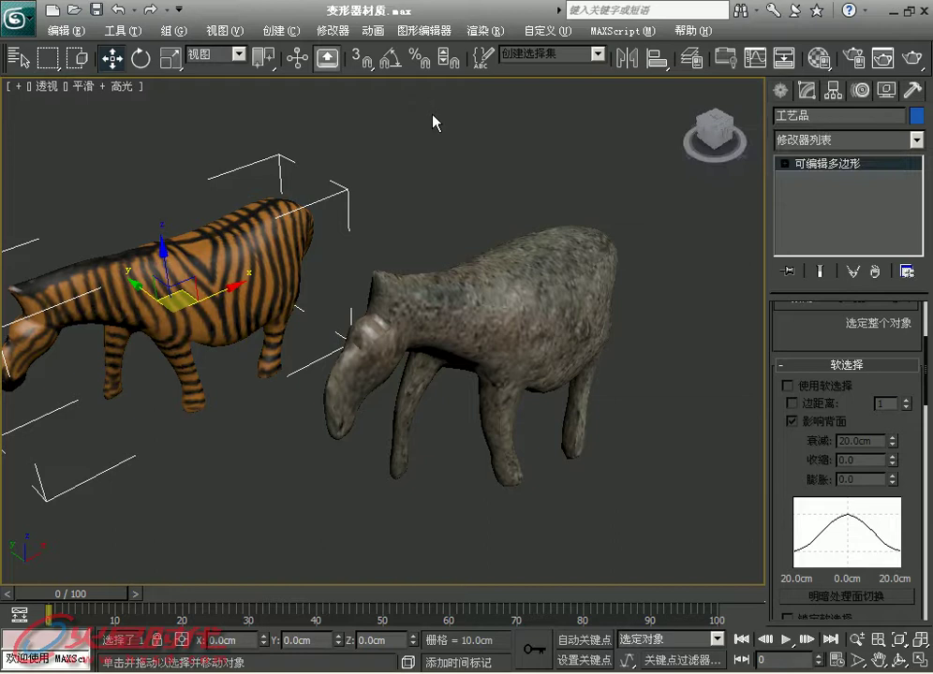
{"action": "left_click", "coordinate": [623, 142]}
{"action": "left_click_drag", "start_coordinate": [527, 185], "coordinate": [489, 356]}
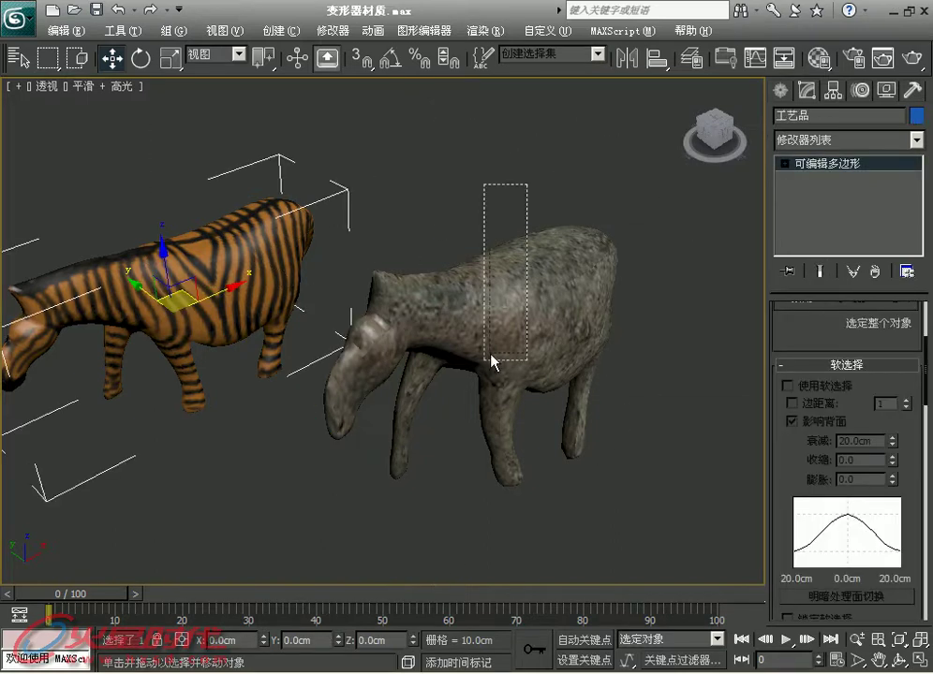
{"action": "left_click_drag", "start_coordinate": [267, 141], "coordinate": [199, 271]}
{"action": "left_click", "coordinate": [479, 202]}
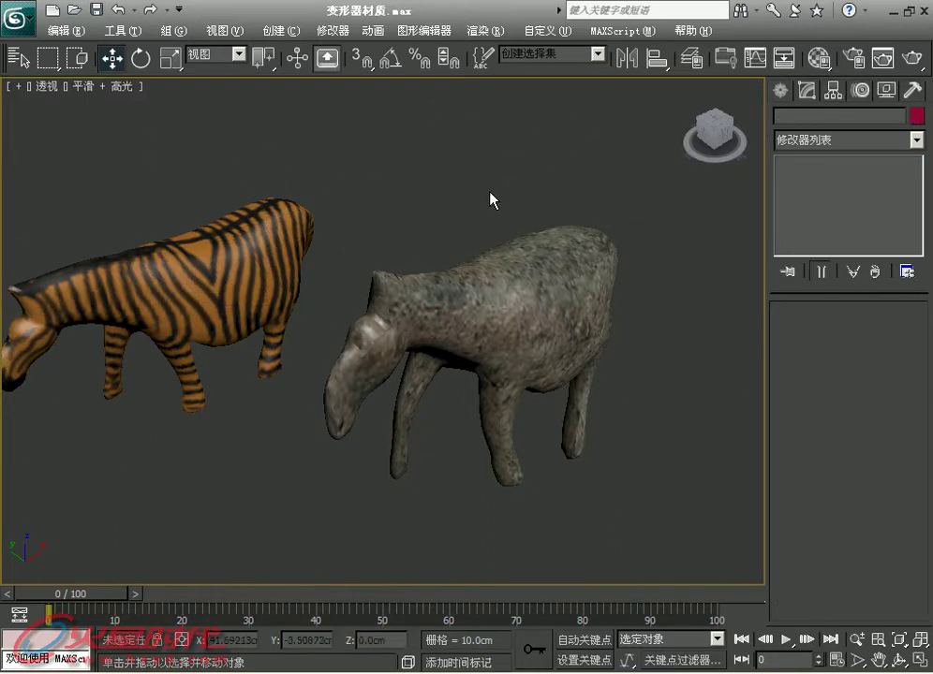
Step: In the Material Editor, rename the stone material Material #29 to 石头
{"action": "key", "text": "m"}
{"action": "key", "text": "shift"}
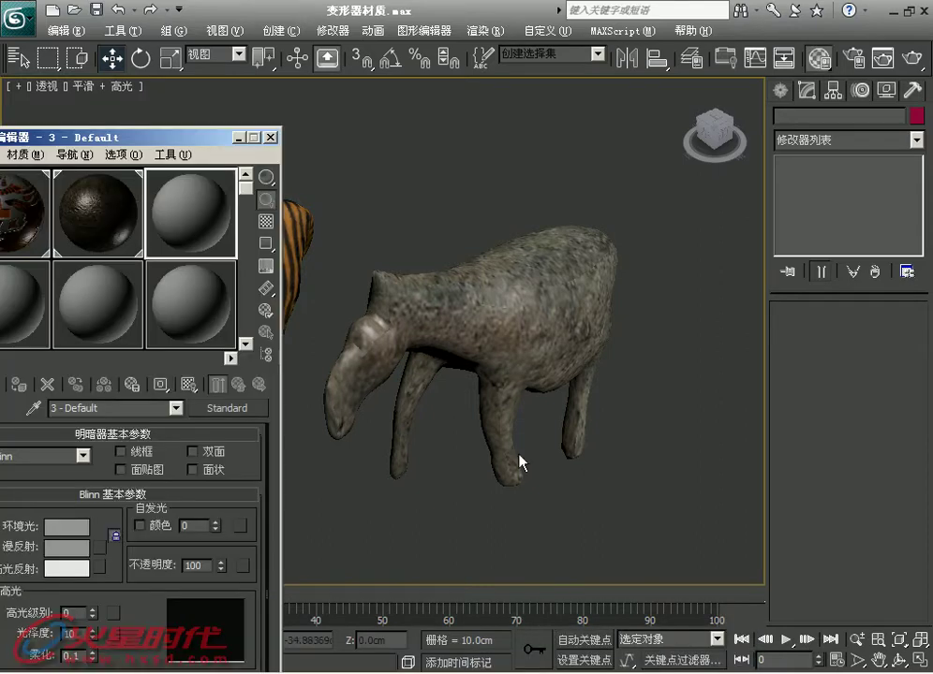
{"action": "left_click_drag", "start_coordinate": [200, 137], "coordinate": [691, 132]}
{"action": "left_click", "coordinate": [609, 208]}
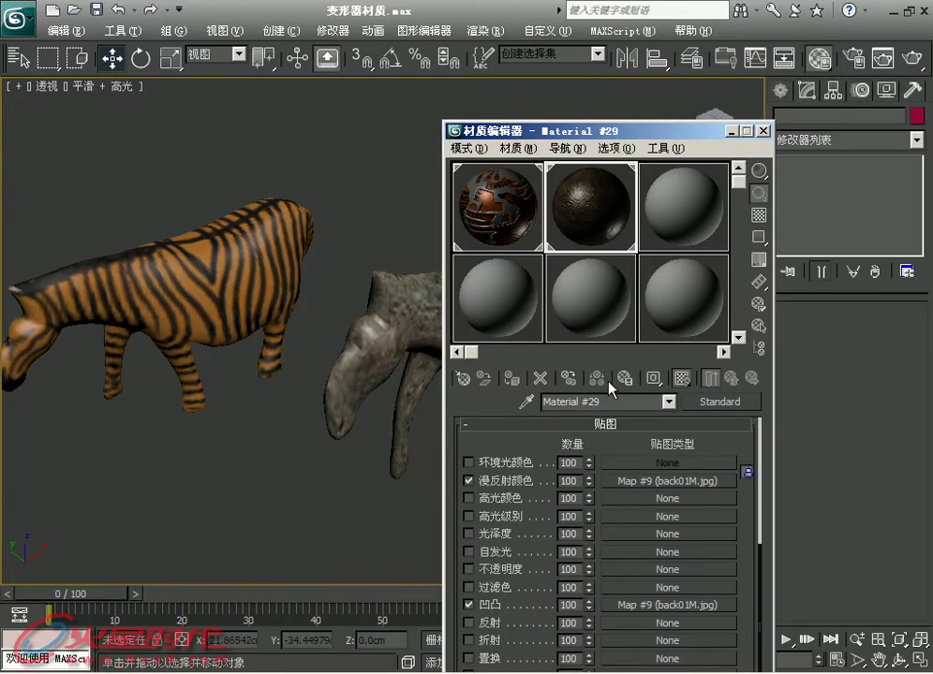
{"action": "left_click", "coordinate": [581, 402]}
{"action": "type", "text": "shi'tou"}
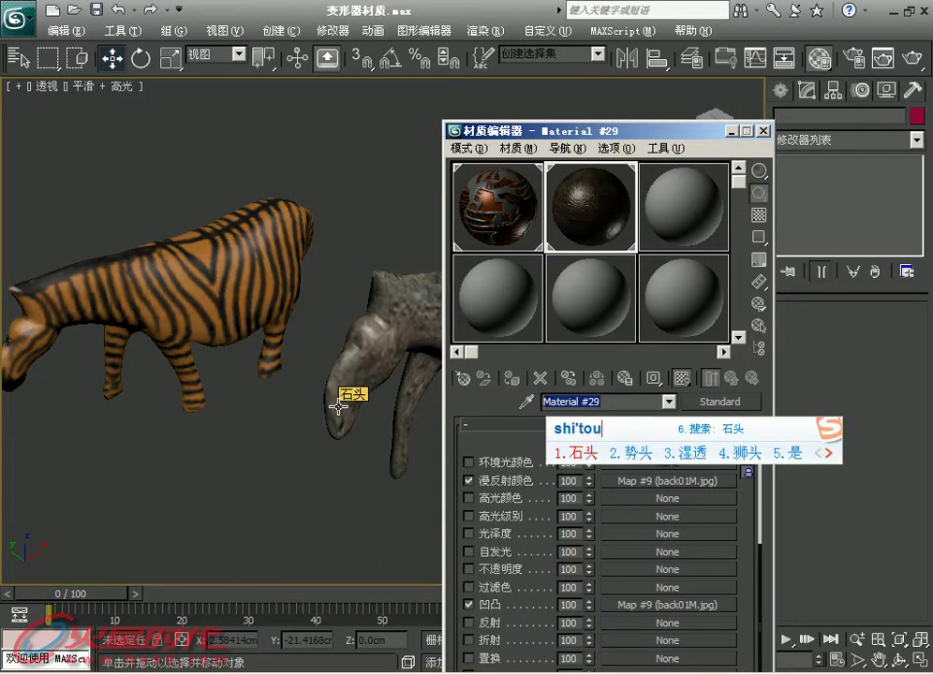
{"action": "key", "text": "space"}
{"action": "key", "text": "Return"}
Step: Rename the zebra material Material #28 to 工艺品 and check both renamed materials
{"action": "left_click", "coordinate": [487, 201]}
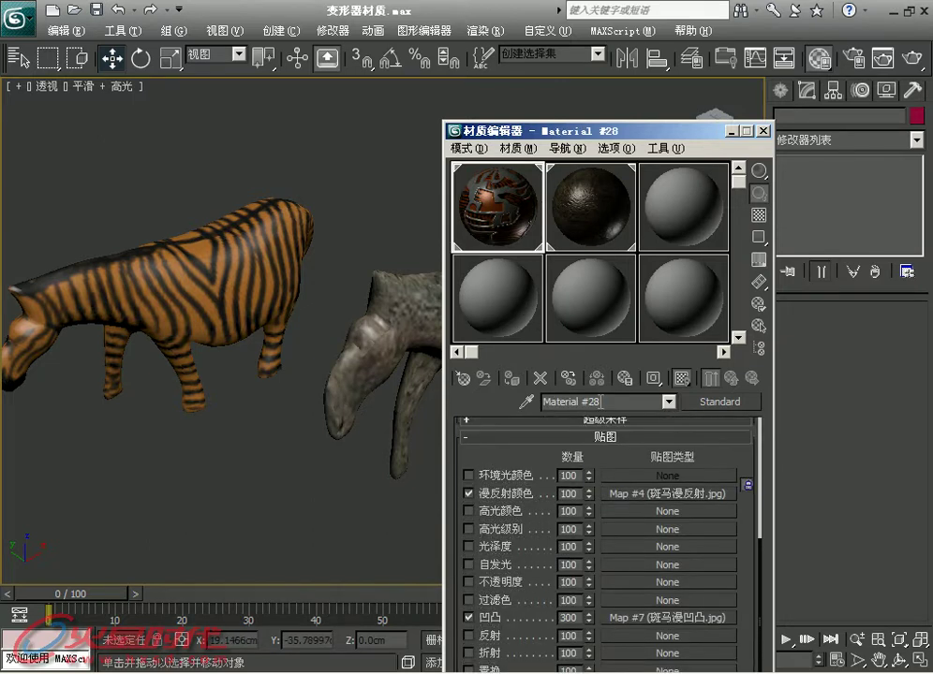
{"action": "left_click", "coordinate": [599, 402]}
{"action": "type", "text": "gong"}
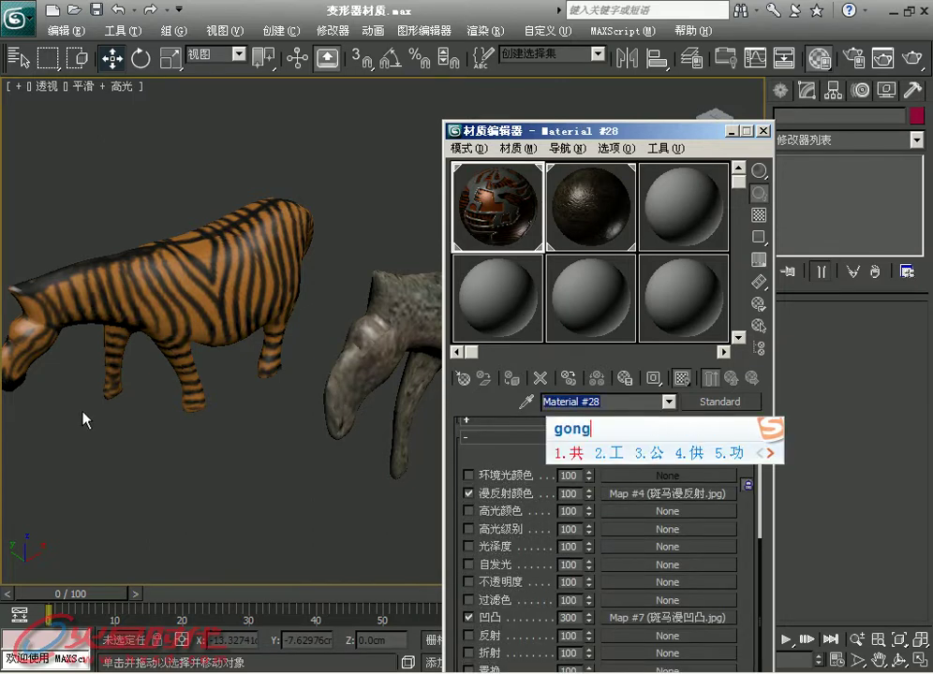
{"action": "type", "text": "yipi"}
{"action": "key", "text": "space"}
{"action": "key", "text": "Return"}
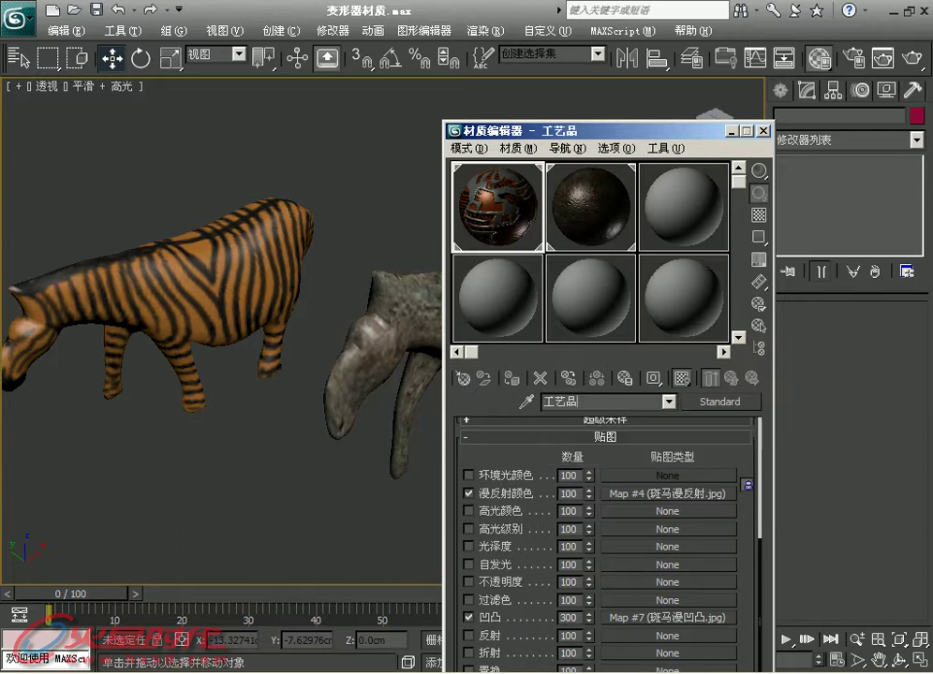
{"action": "left_click", "coordinate": [604, 229]}
{"action": "left_click", "coordinate": [510, 217]}
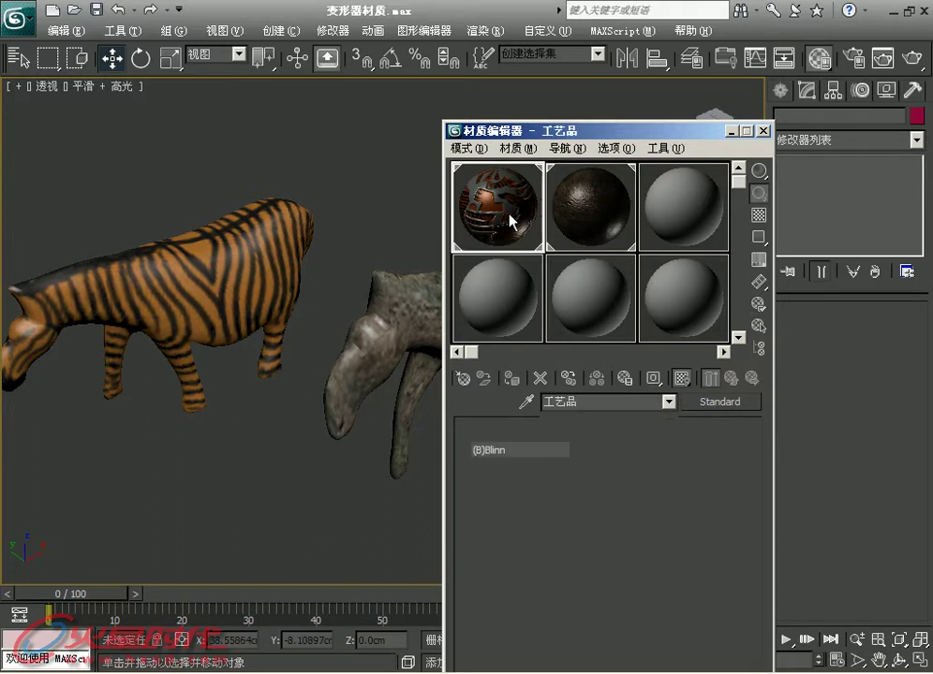
{"action": "left_click", "coordinate": [562, 234]}
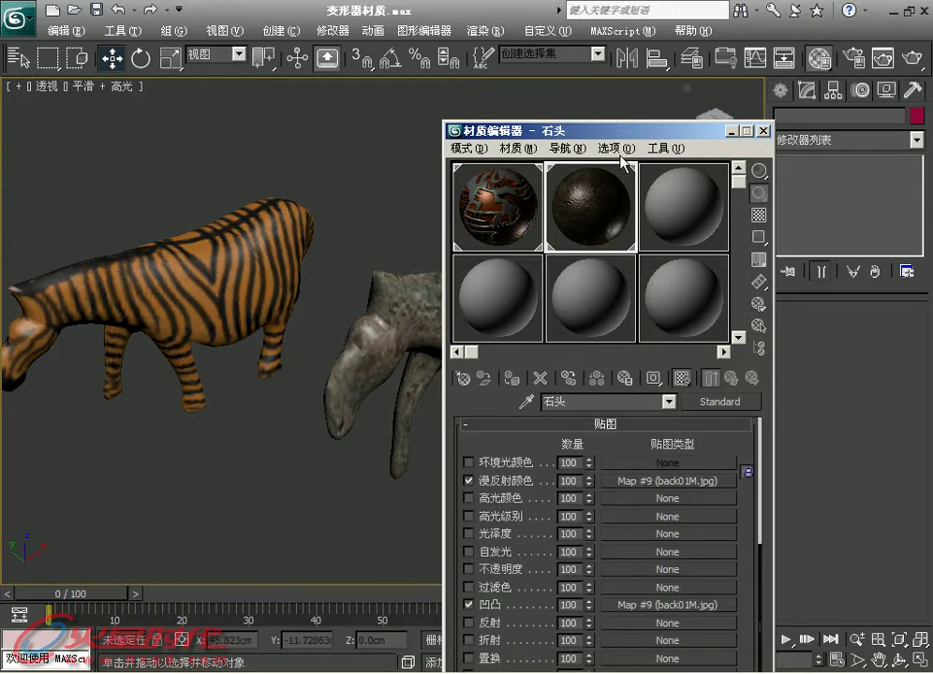
{"action": "left_click_drag", "start_coordinate": [676, 131], "coordinate": [413, 386]}
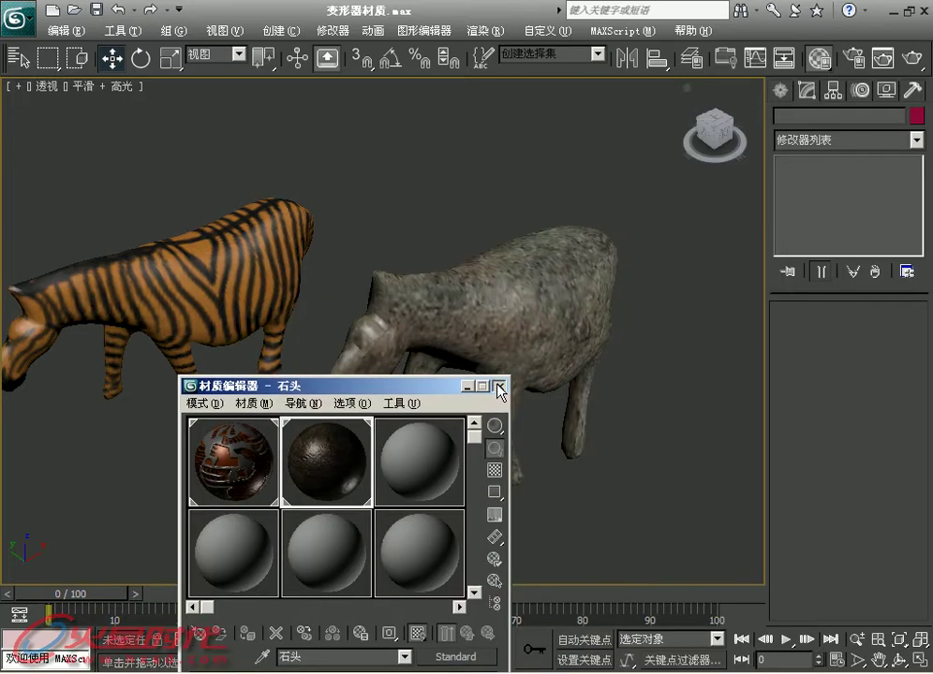
Step: Add a 变形器 (Morpher) modifier to the stone horse and choose 从场景中拾取 for channel 1
{"action": "left_click", "coordinate": [500, 386]}
{"action": "left_click_drag", "start_coordinate": [559, 458], "coordinate": [566, 468]}
{"action": "left_click", "coordinate": [916, 140]}
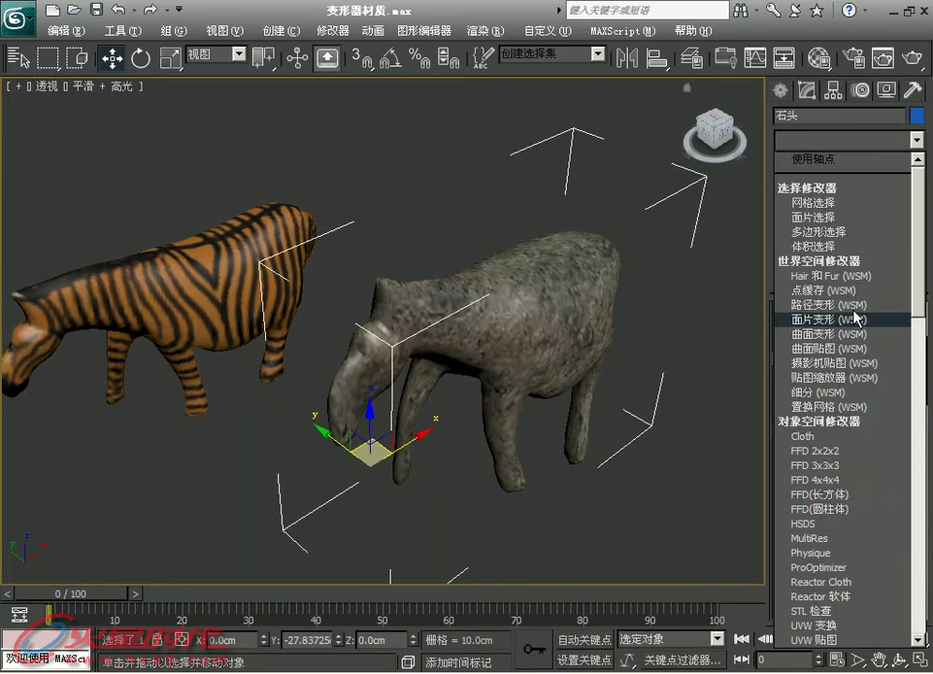
{"action": "left_click_drag", "start_coordinate": [913, 321], "coordinate": [915, 409]}
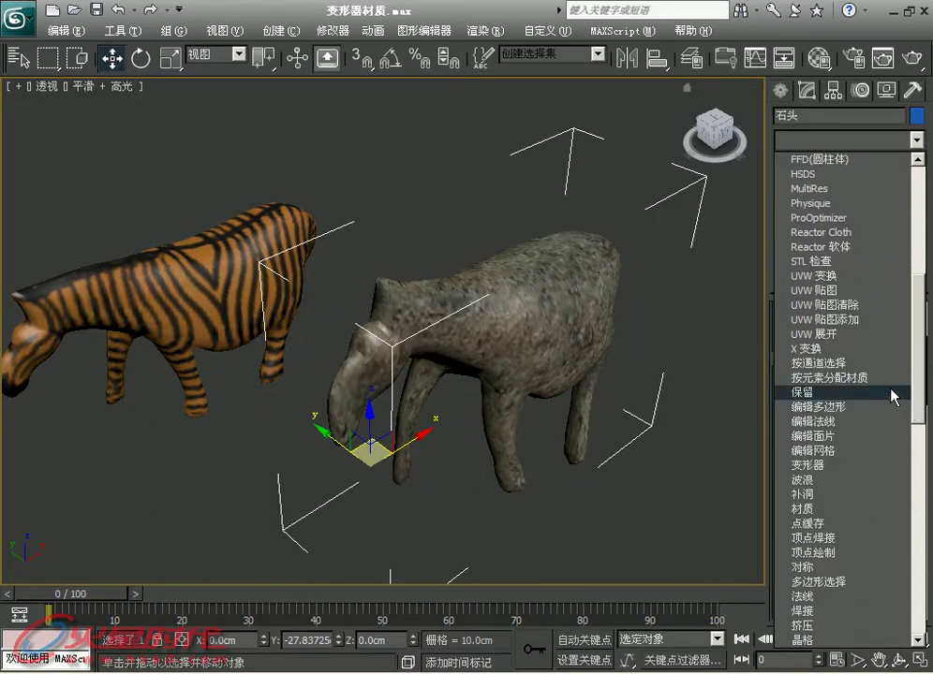
{"action": "left_click", "coordinate": [894, 465]}
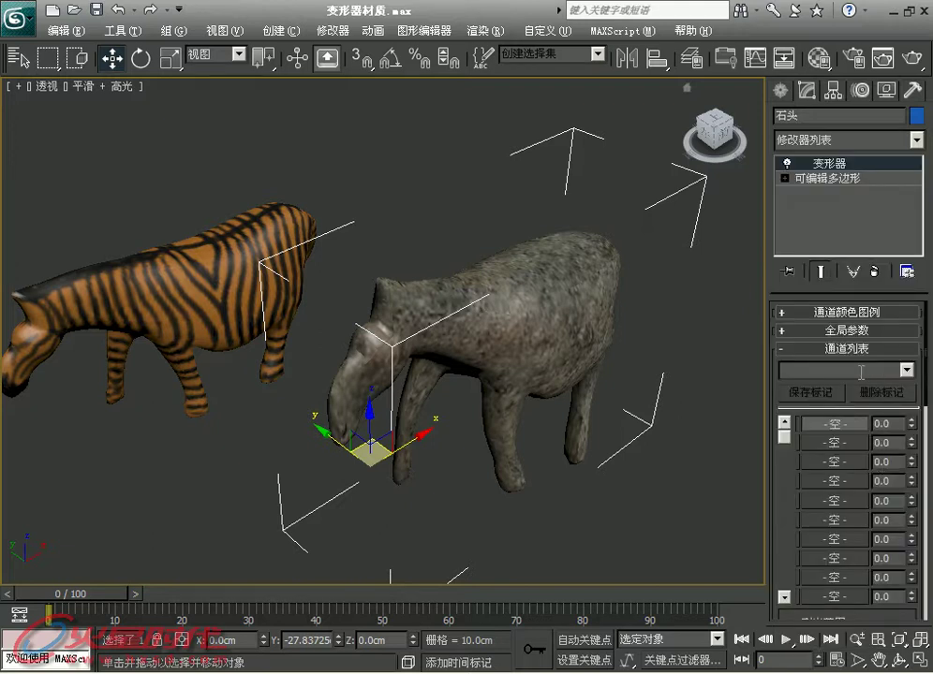
{"action": "right_click", "coordinate": [828, 427]}
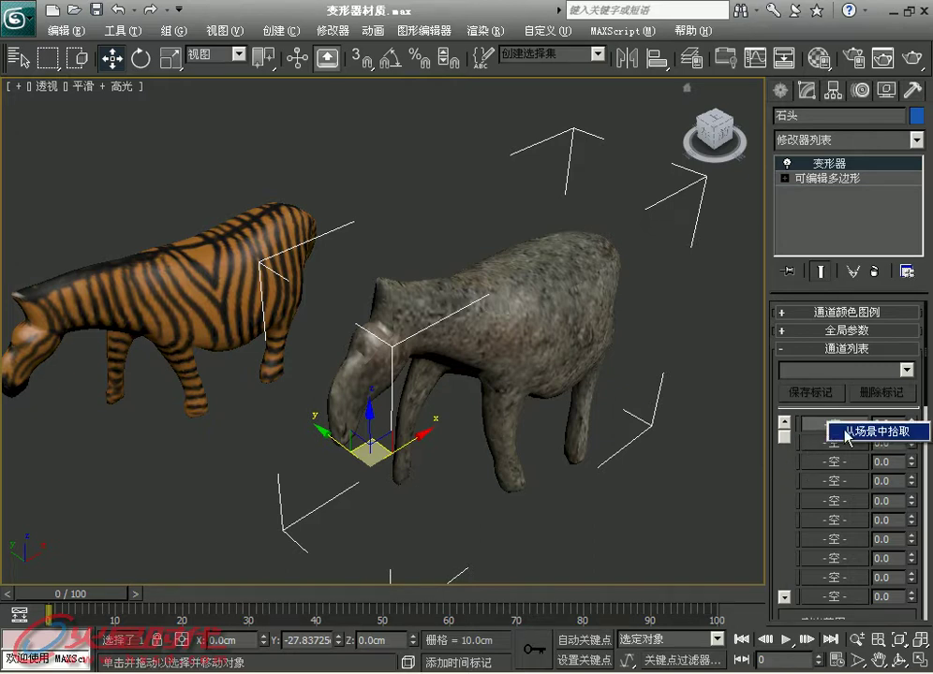
{"action": "left_click", "coordinate": [845, 434]}
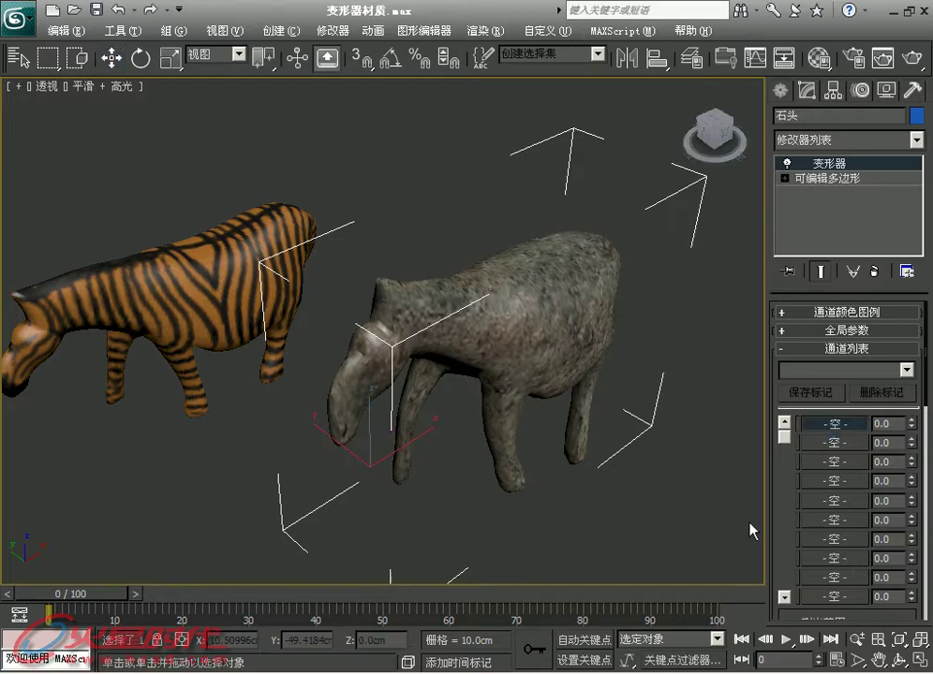
Step: Load the 工艺品 model into morph channel 1, test its amount, and jump to frame 100
{"action": "left_click", "coordinate": [185, 276]}
{"action": "middle_click_drag", "start_coordinate": [185, 281], "coordinate": [244, 281], "text": "alt"}
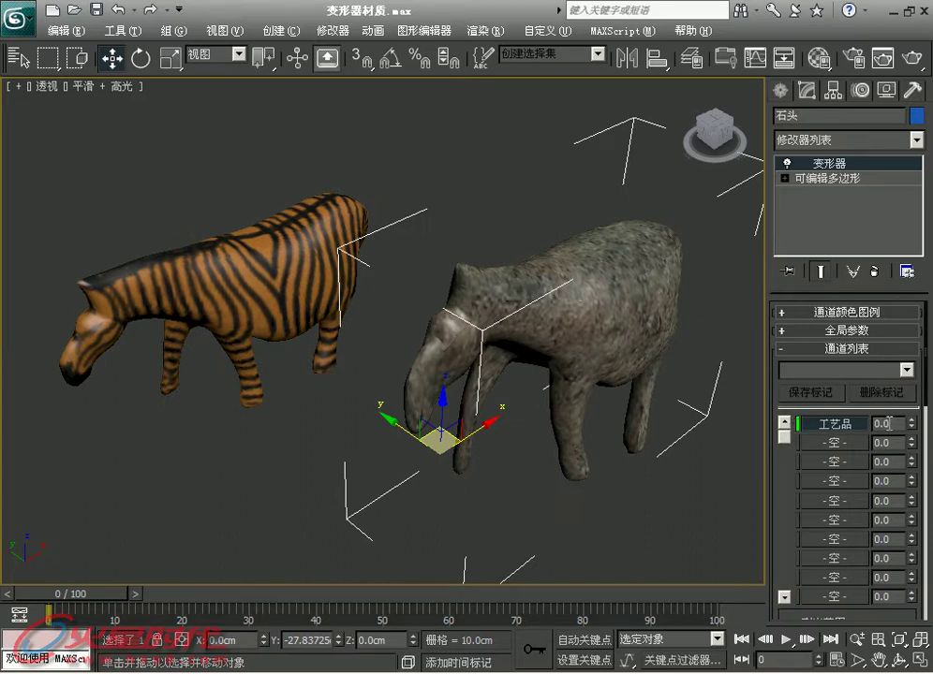
{"action": "mouse_move", "coordinate": [909, 423]}
{"action": "left_mouse_down"}
{"action": "mouse_move", "coordinate": [909, 317]}
{"action": "mouse_move", "coordinate": [908, 429]}
{"action": "left_mouse_up"}
{"action": "key", "text": "End"}
Step: With Auto Key on, key the 工艺品 channel to 100 at frame 100, then play it back
{"action": "left_click", "coordinate": [584, 643]}
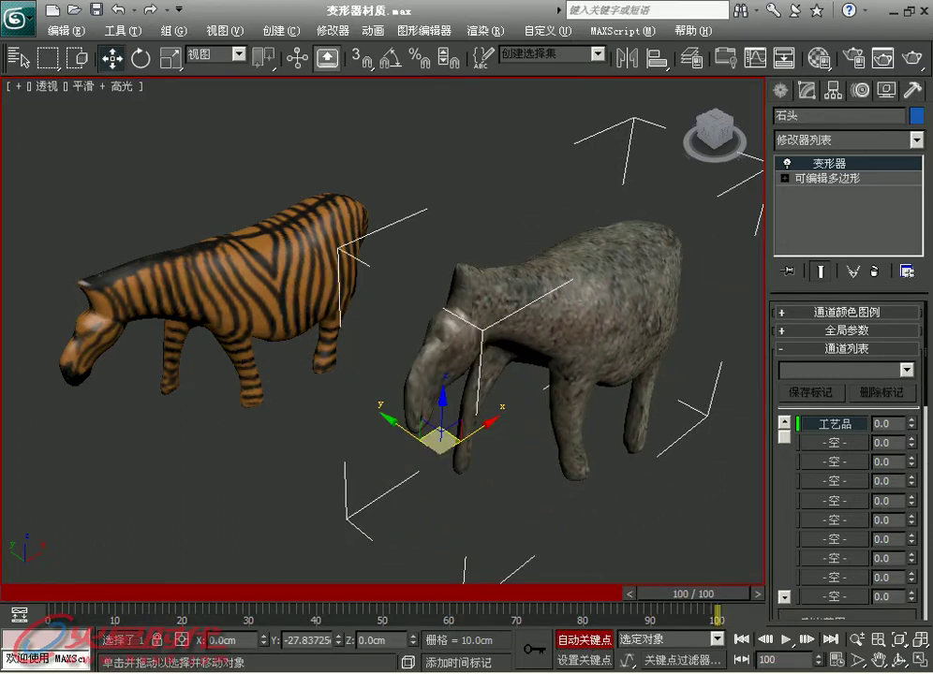
{"action": "left_click_drag", "start_coordinate": [913, 428], "coordinate": [912, 304]}
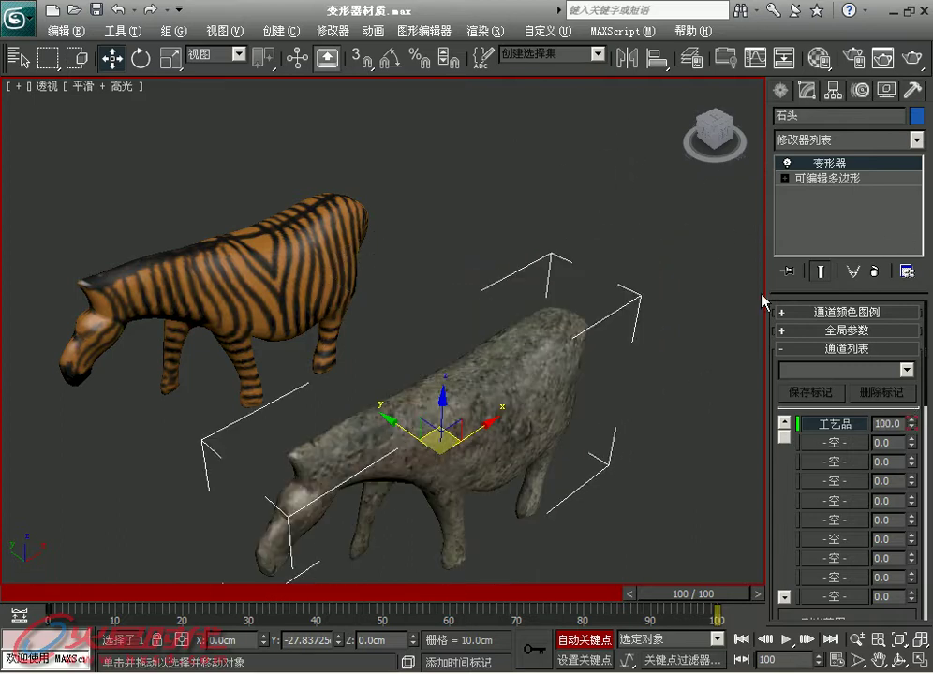
{"action": "left_click_drag", "start_coordinate": [675, 598], "coordinate": [38, 593]}
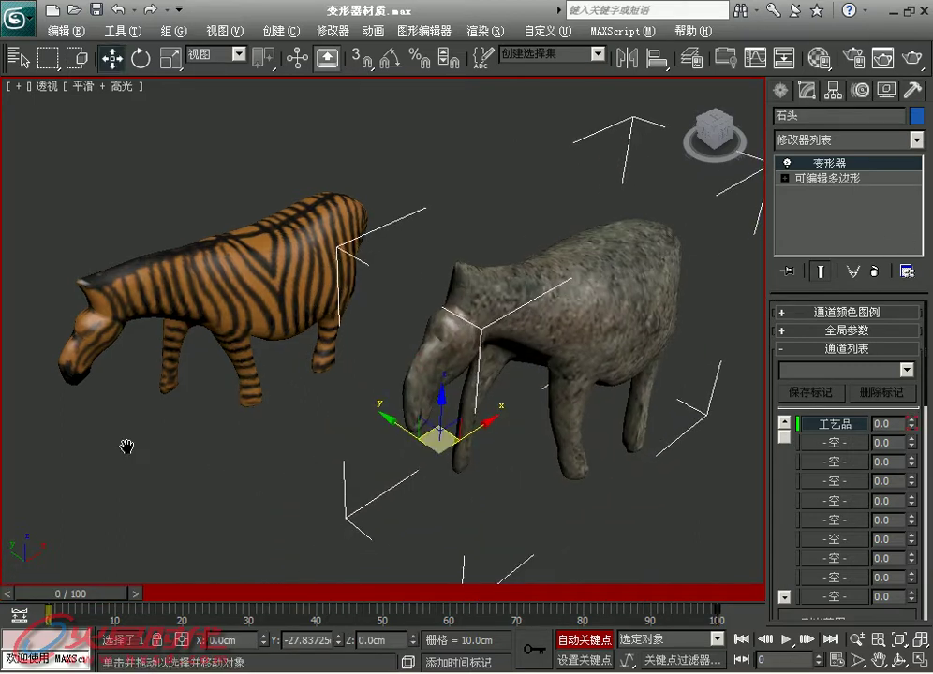
{"action": "left_click", "coordinate": [784, 640]}
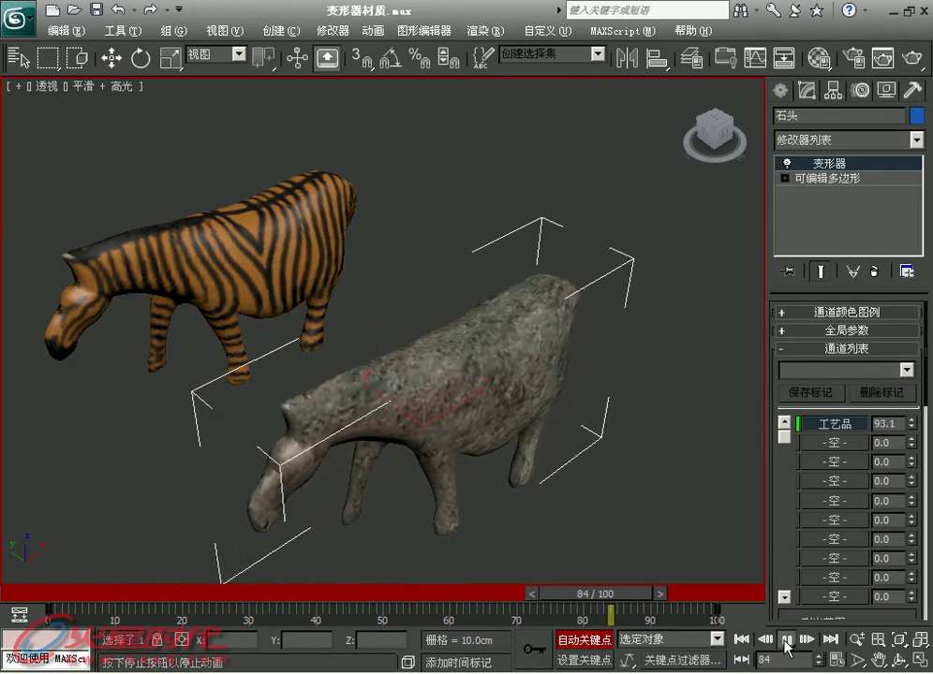
{"action": "mouse_move", "coordinate": [251, 593]}
{"action": "left_mouse_down"}
{"action": "mouse_move", "coordinate": [142, 593]}
{"action": "mouse_move", "coordinate": [604, 582]}
{"action": "mouse_move", "coordinate": [231, 589]}
{"action": "left_mouse_up"}
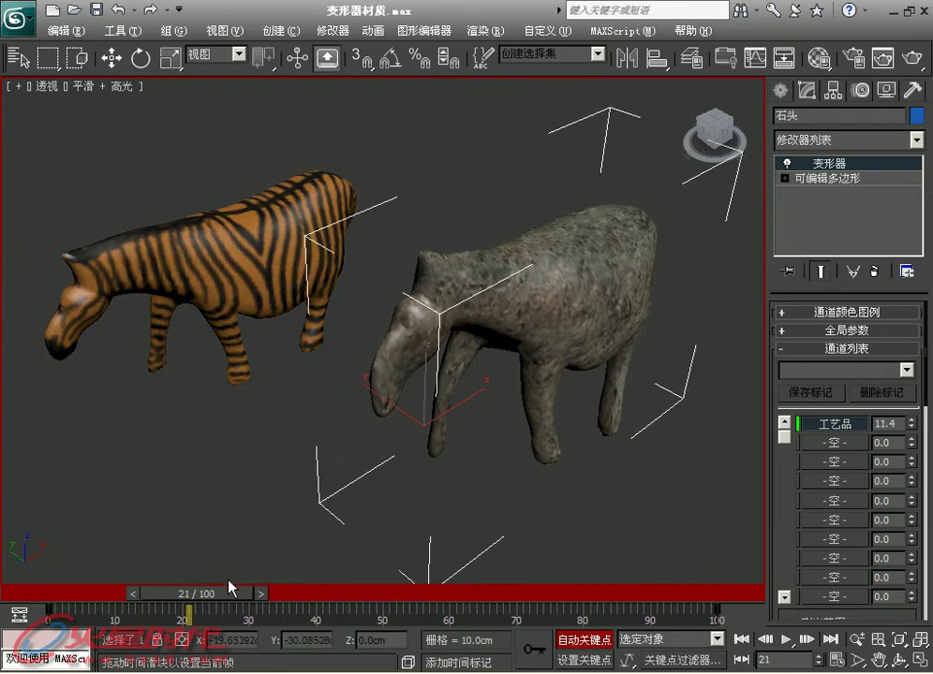
{"action": "key", "text": "ctrl+d"}
{"action": "left_click_drag", "start_coordinate": [153, 598], "coordinate": [14, 595]}
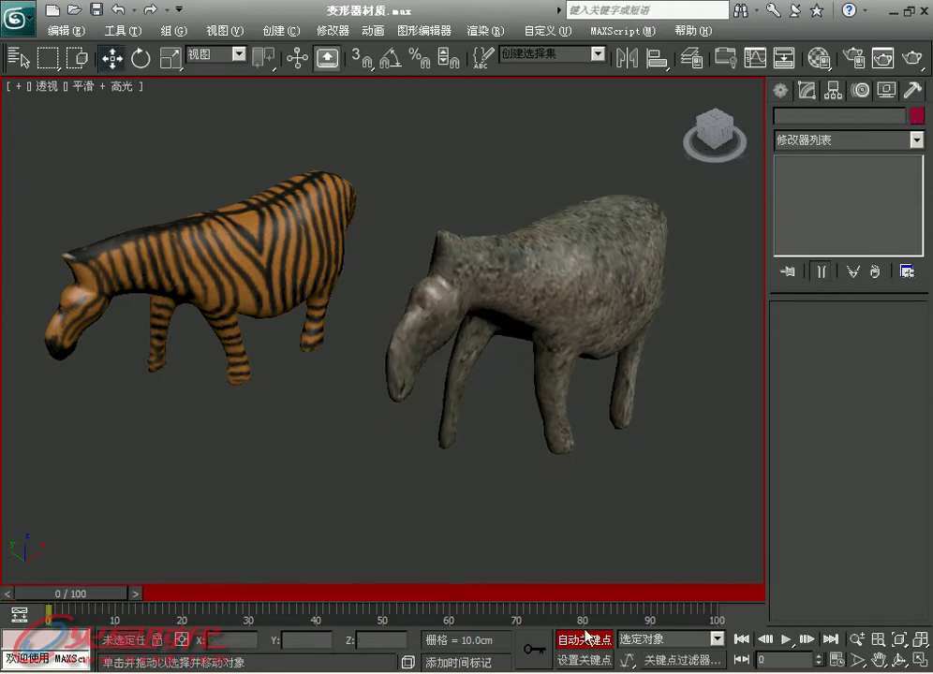
Step: Render the scene at frame 0, then move to frame 85 and render again
{"action": "key", "text": "q"}
{"action": "key", "text": "Escape"}
{"action": "key", "text": "shift+q"}
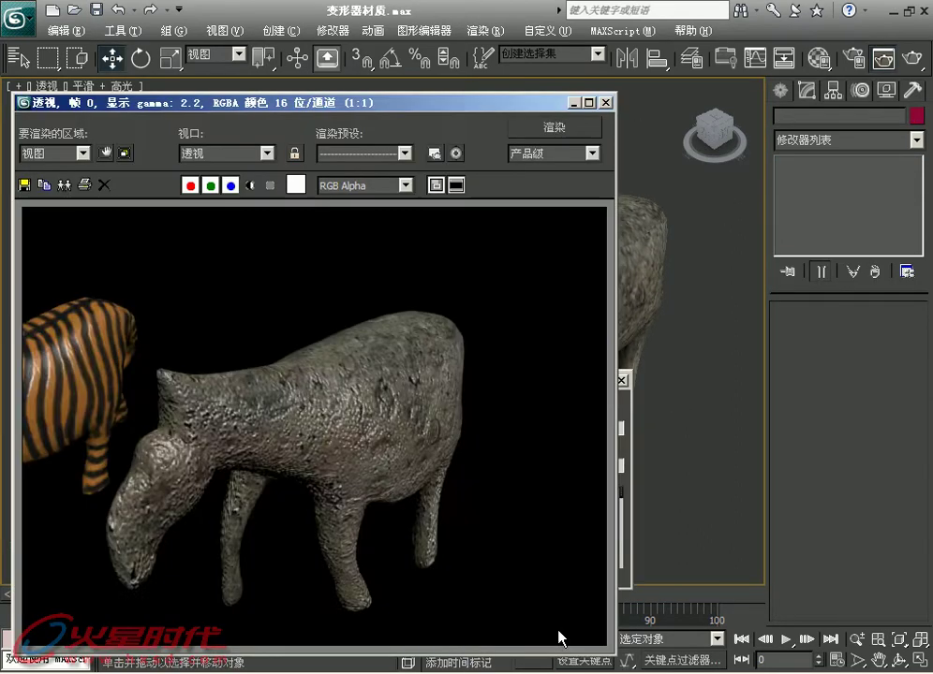
{"action": "left_click", "coordinate": [606, 105]}
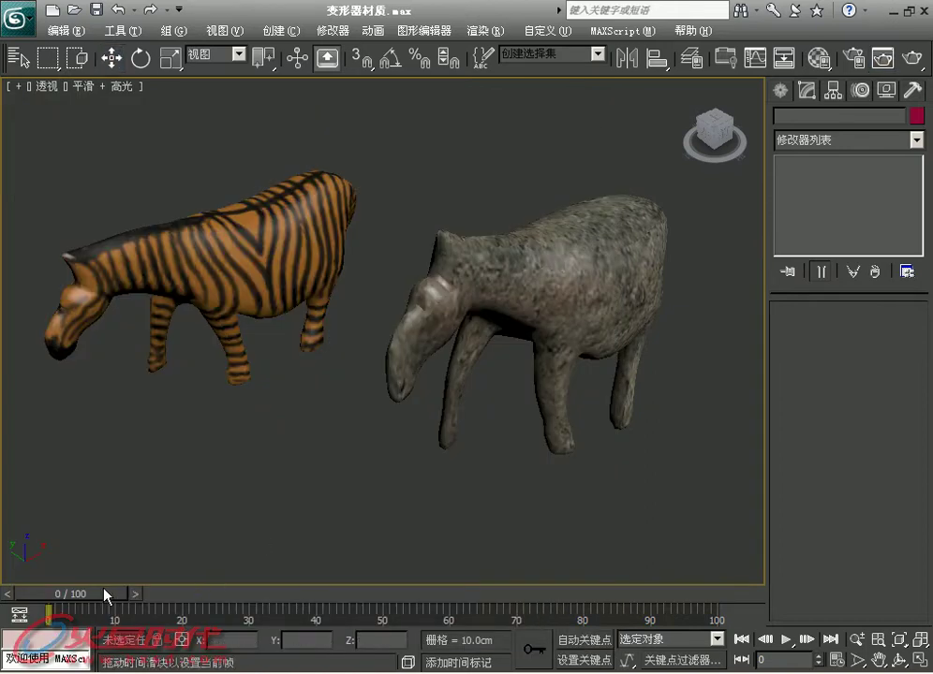
{"action": "left_click_drag", "start_coordinate": [114, 594], "coordinate": [637, 592]}
{"action": "key", "text": "shift+q"}
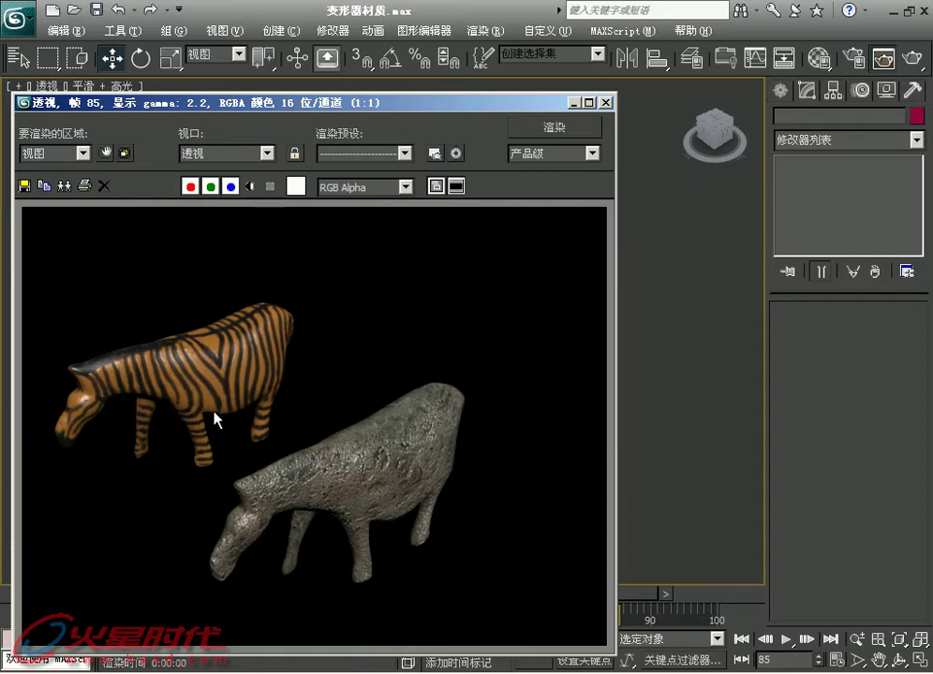
Step: Change an empty material slot to 变形器 type, saving the old 9 - Default as sub-material
{"action": "left_click", "coordinate": [604, 102]}
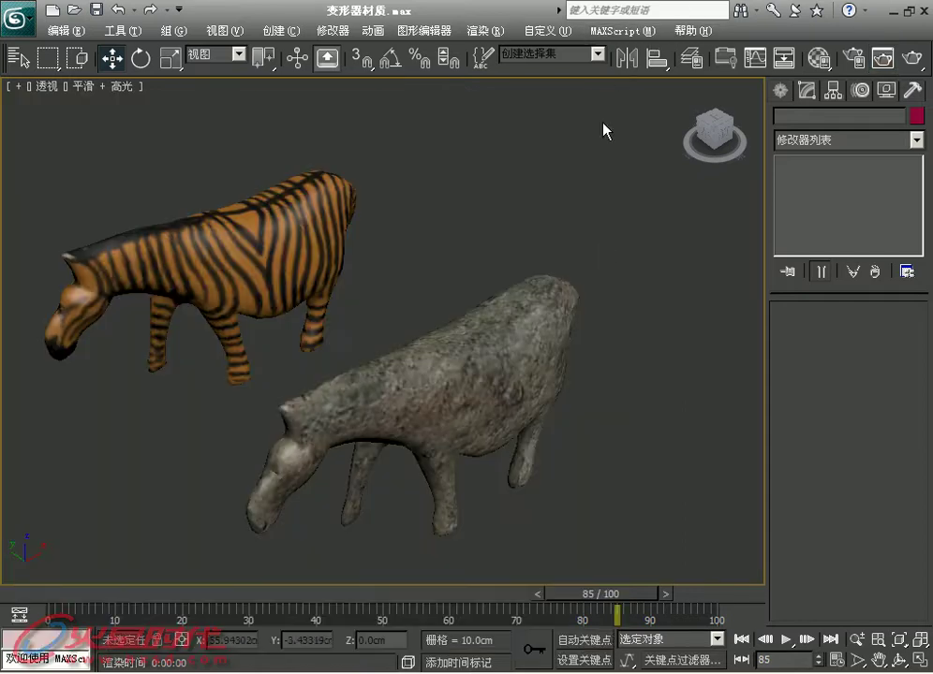
{"action": "left_click_drag", "start_coordinate": [556, 235], "coordinate": [596, 278]}
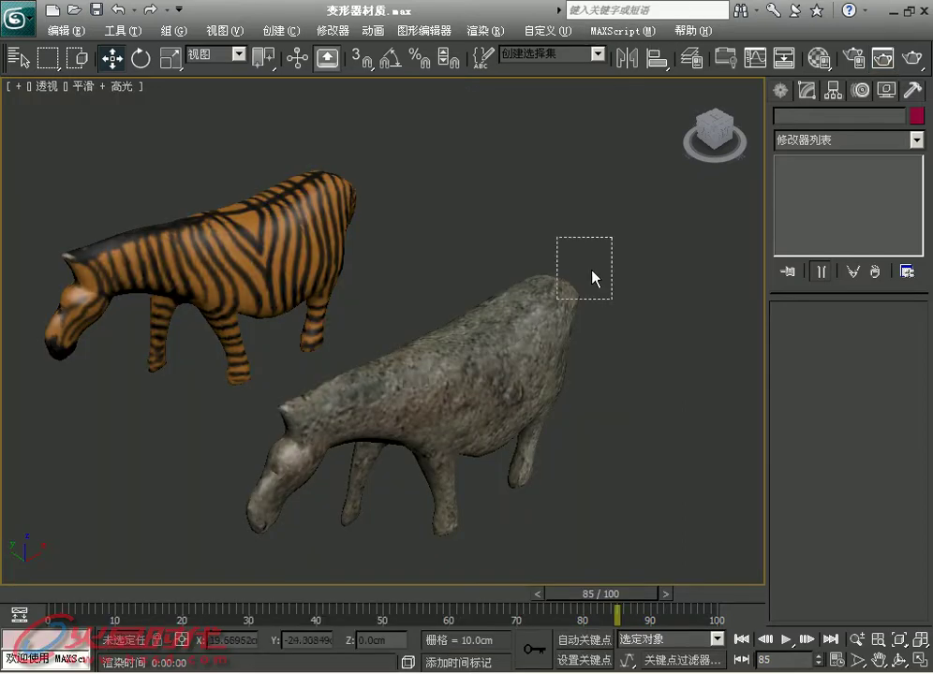
{"action": "left_click", "coordinate": [819, 58]}
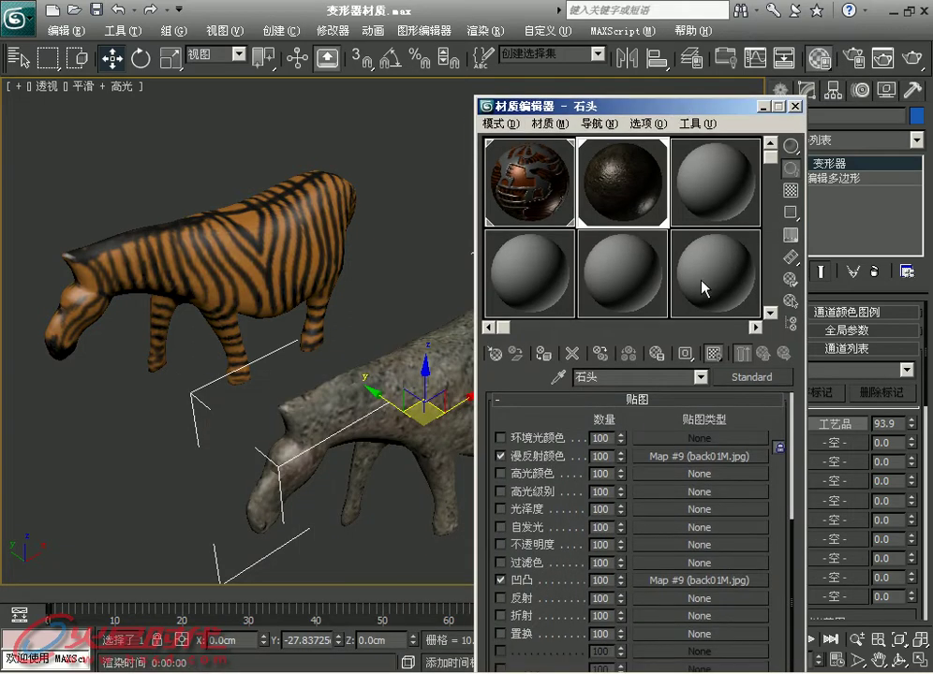
{"action": "left_click", "coordinate": [703, 289]}
{"action": "left_click", "coordinate": [741, 377]}
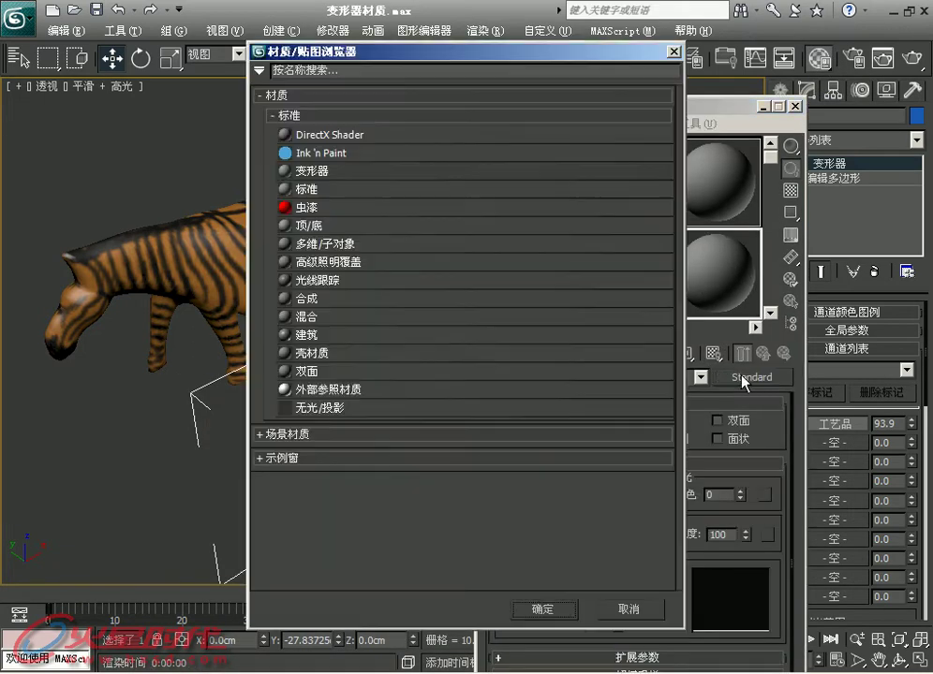
{"action": "double_click", "coordinate": [330, 173]}
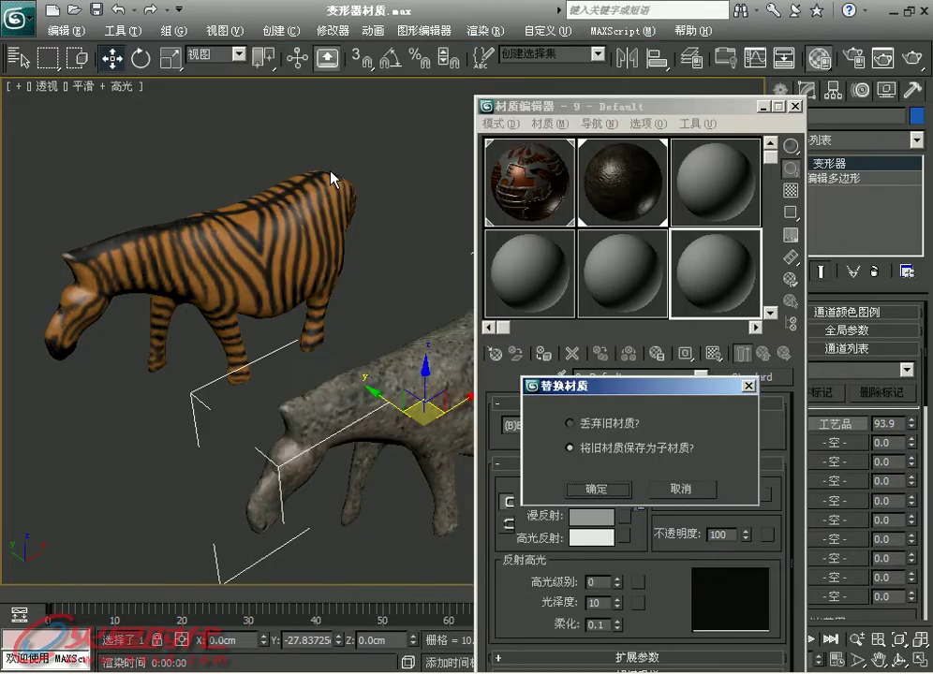
{"action": "left_click", "coordinate": [587, 450]}
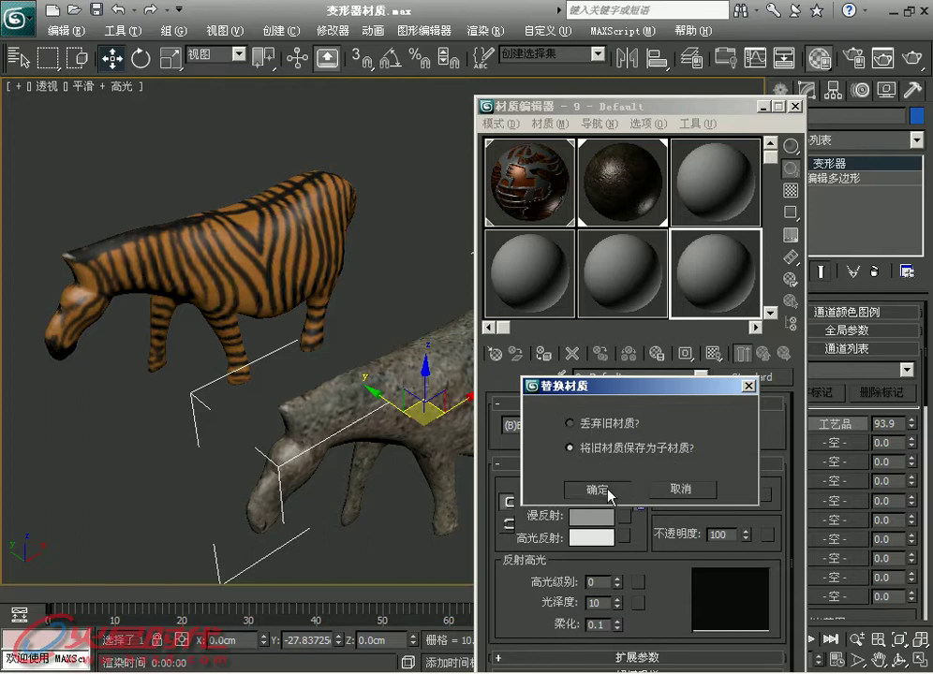
{"action": "left_click", "coordinate": [615, 490]}
Step: Pick the stone horse with 选择变形对象 and bind the material to its 变形器 modifier
{"action": "left_click_drag", "start_coordinate": [599, 106], "coordinate": [622, 47]}
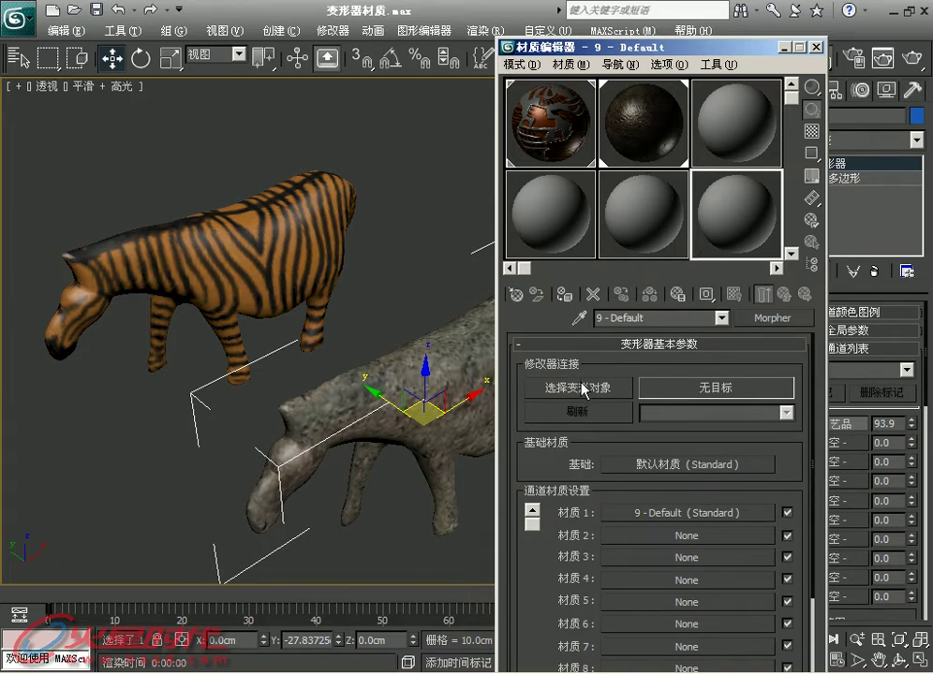
{"action": "middle_click_drag", "start_coordinate": [327, 309], "coordinate": [389, 378]}
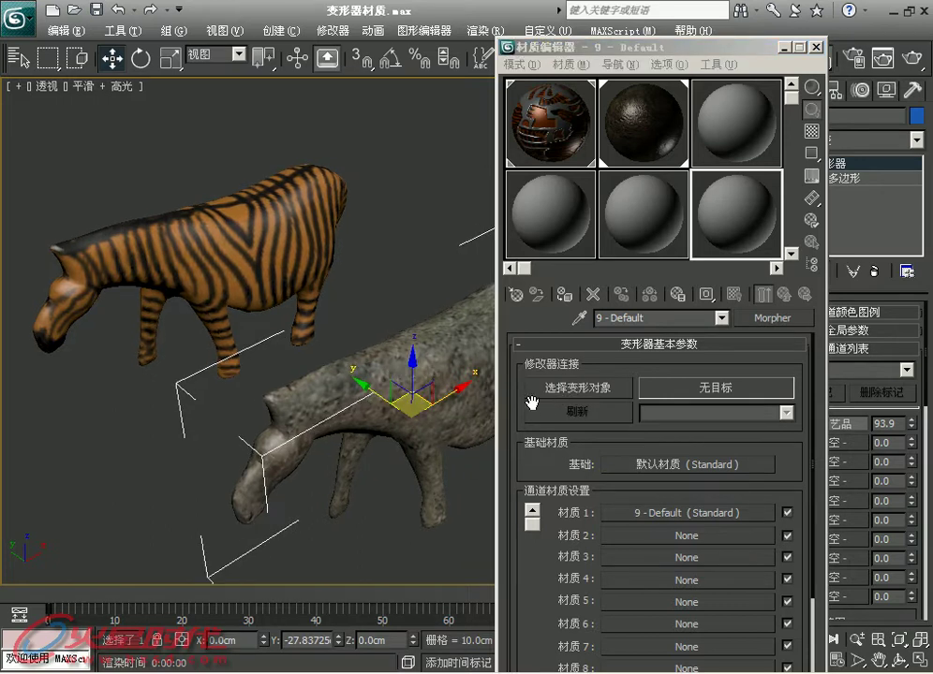
{"action": "left_click", "coordinate": [586, 392]}
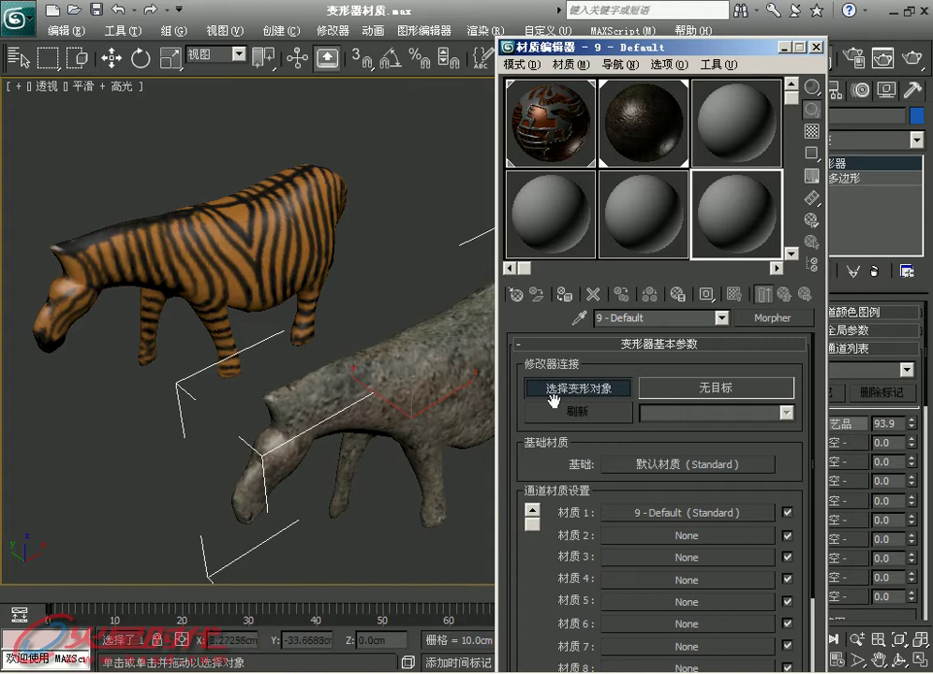
{"action": "left_click", "coordinate": [423, 387]}
{"action": "left_click_drag", "start_coordinate": [479, 404], "coordinate": [353, 207]}
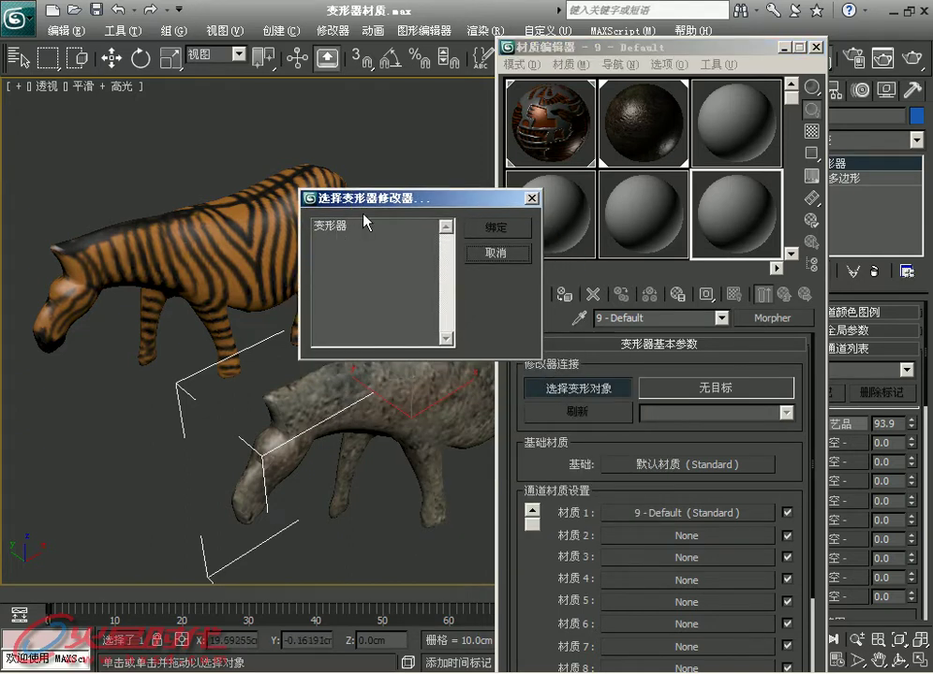
{"action": "left_click", "coordinate": [340, 231]}
{"action": "left_click", "coordinate": [498, 231]}
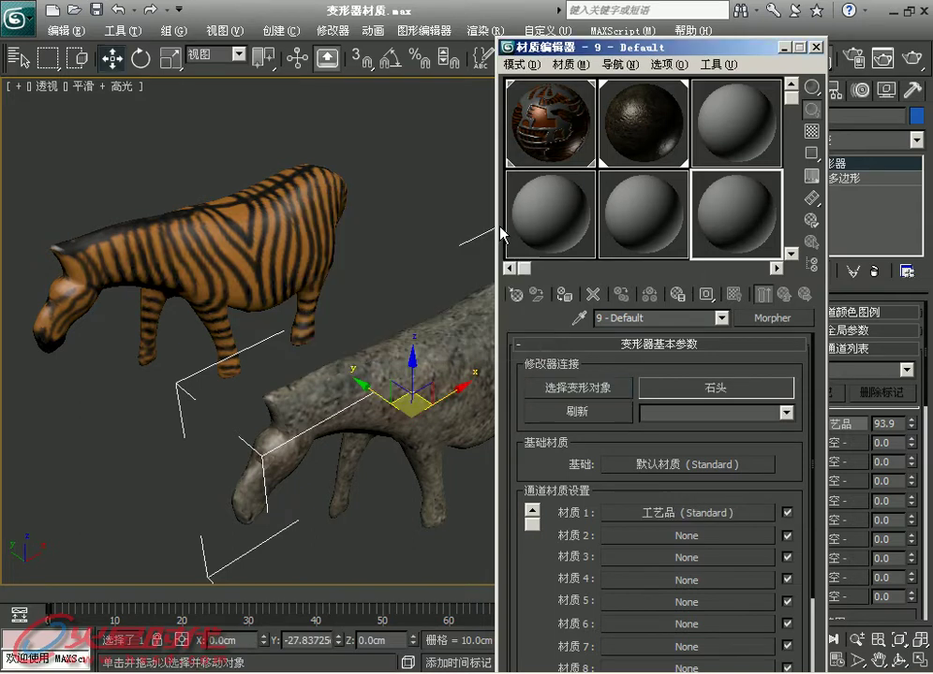
{"action": "left_click_drag", "start_coordinate": [643, 54], "coordinate": [459, 47]}
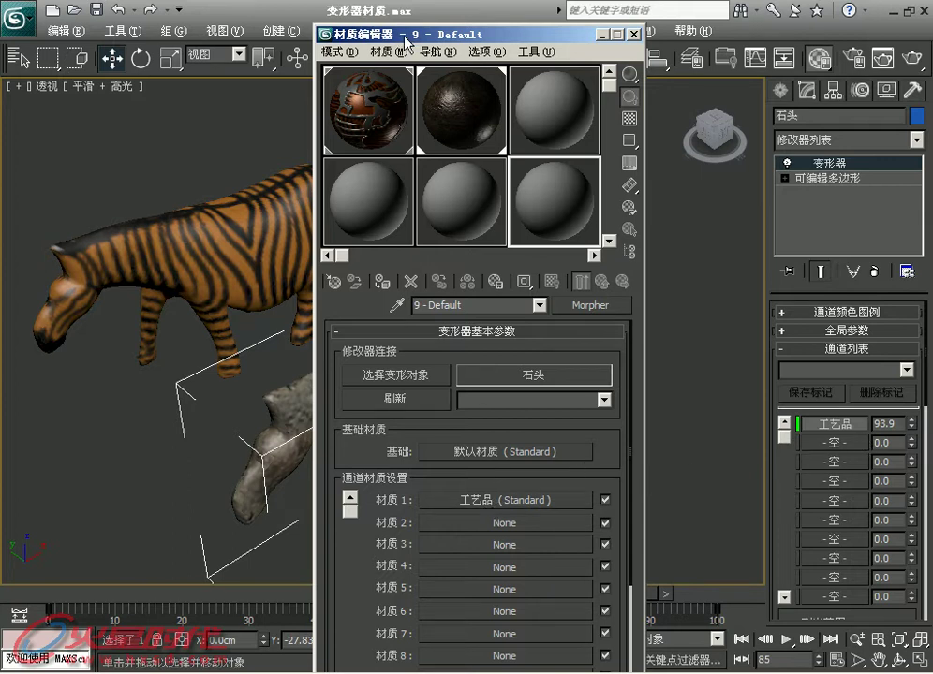
Step: Assign the 石头 stone material as the Morpher material's base material
{"action": "left_click_drag", "start_coordinate": [405, 41], "coordinate": [459, 26]}
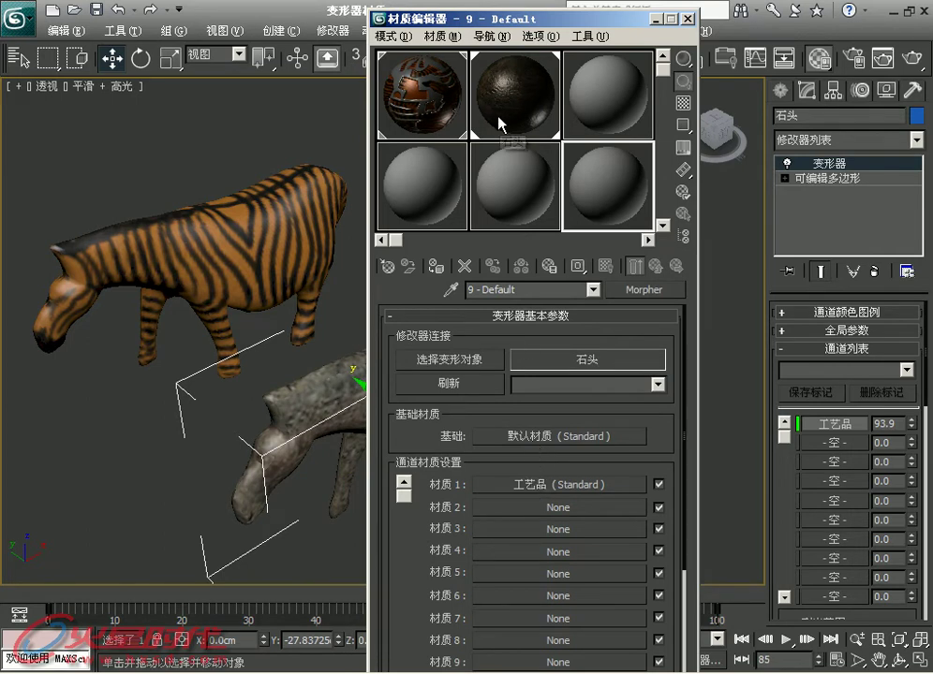
{"action": "left_click_drag", "start_coordinate": [502, 123], "coordinate": [551, 444]}
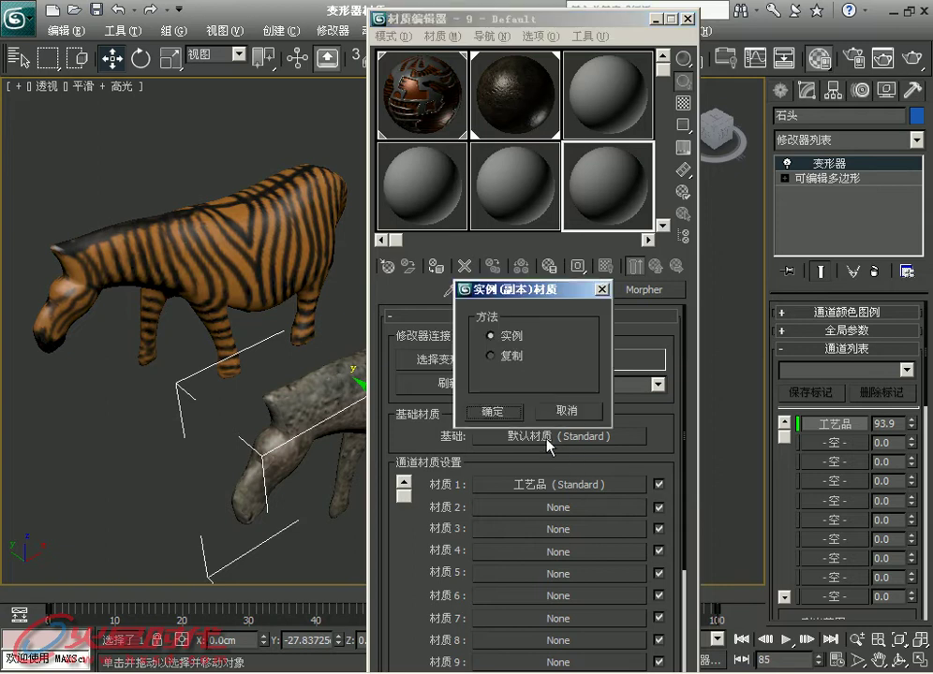
{"action": "left_click", "coordinate": [494, 411]}
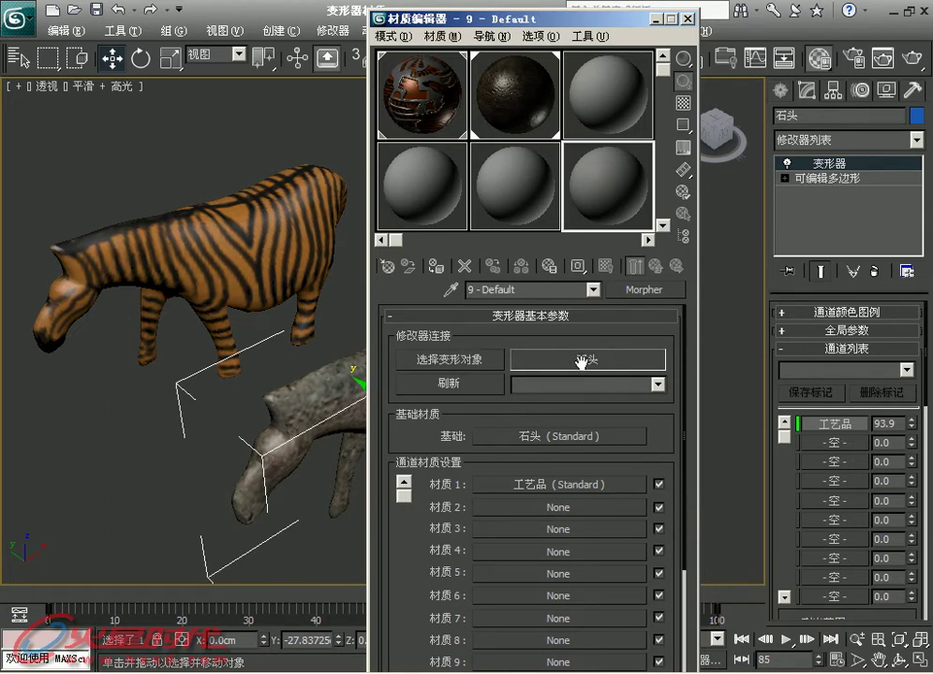
Step: Render the scene at frame 85, then scrub to frame 44 to check the morph
{"action": "left_click_drag", "start_coordinate": [431, 17], "coordinate": [455, 53]}
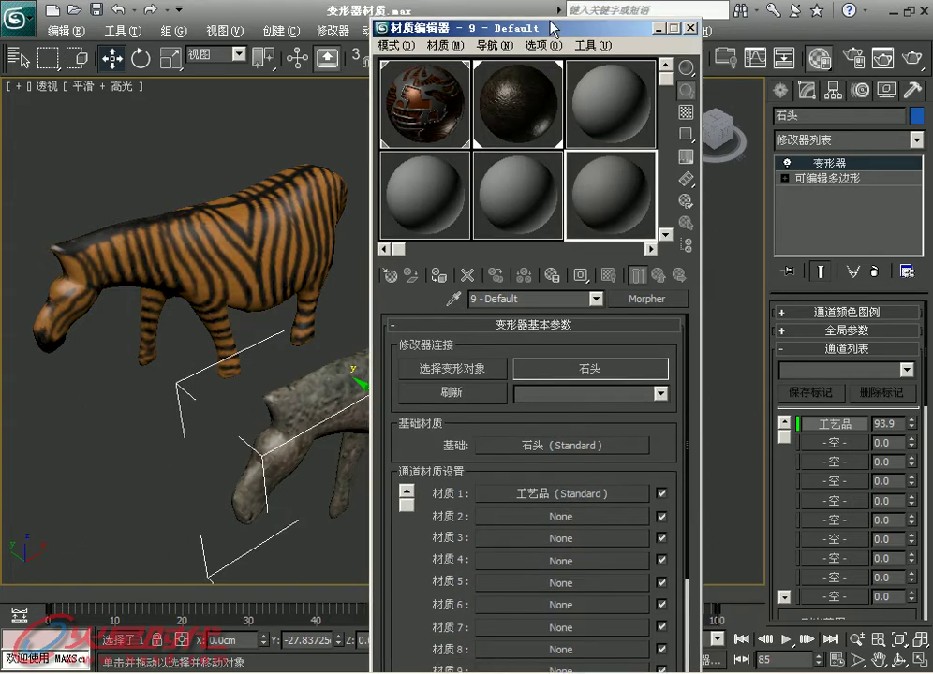
{"action": "left_click", "coordinate": [855, 63]}
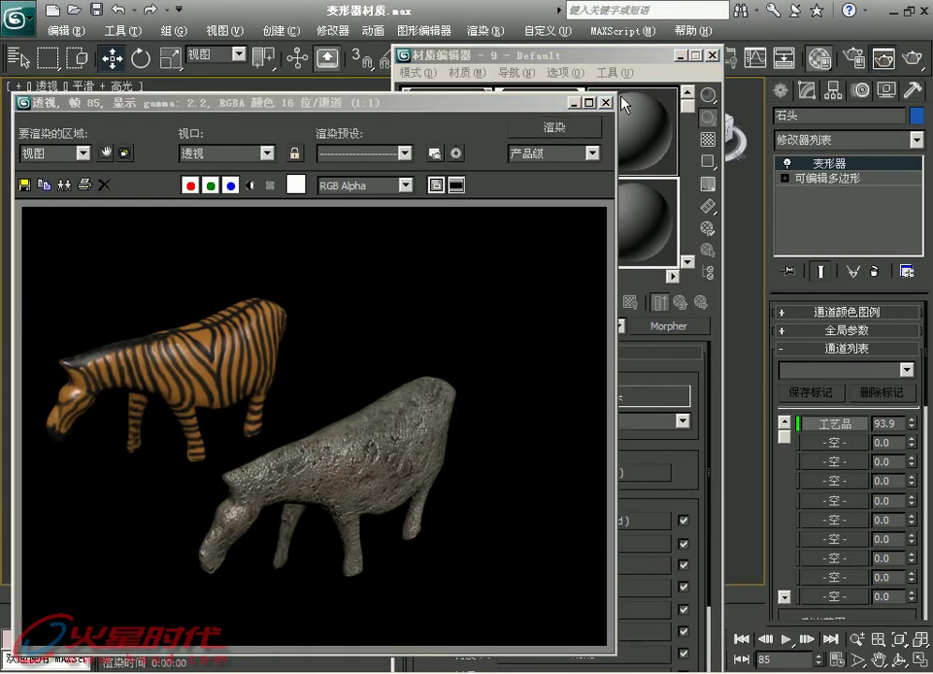
{"action": "left_click", "coordinate": [606, 98]}
{"action": "mouse_move", "coordinate": [101, 600]}
{"action": "left_mouse_down"}
{"action": "mouse_move", "coordinate": [629, 592]}
{"action": "mouse_move", "coordinate": [648, 578]}
{"action": "left_mouse_up"}
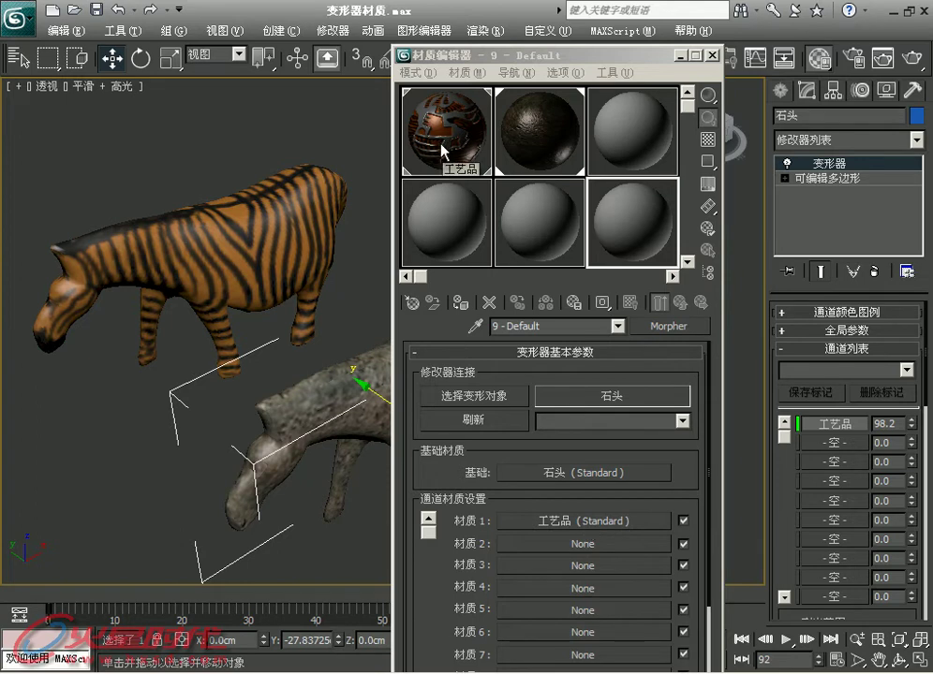
Step: Load 工艺品 as an instance into Morpher material channel 1, then return to frame 0
{"action": "left_click_drag", "start_coordinate": [442, 150], "coordinate": [597, 524]}
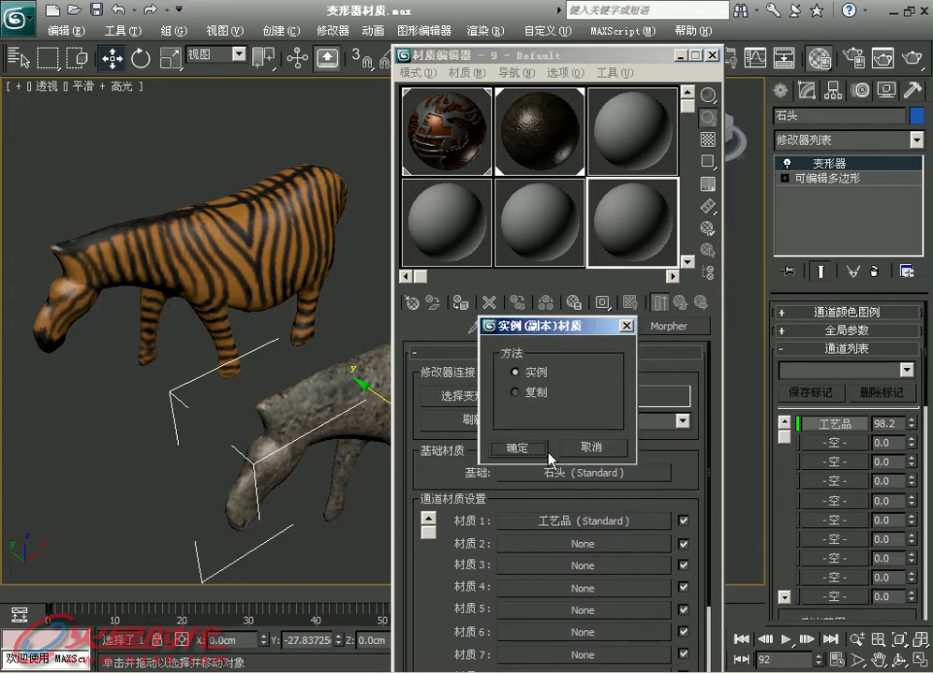
{"action": "left_click", "coordinate": [517, 449]}
{"action": "left_click_drag", "start_coordinate": [248, 594], "coordinate": [20, 596]}
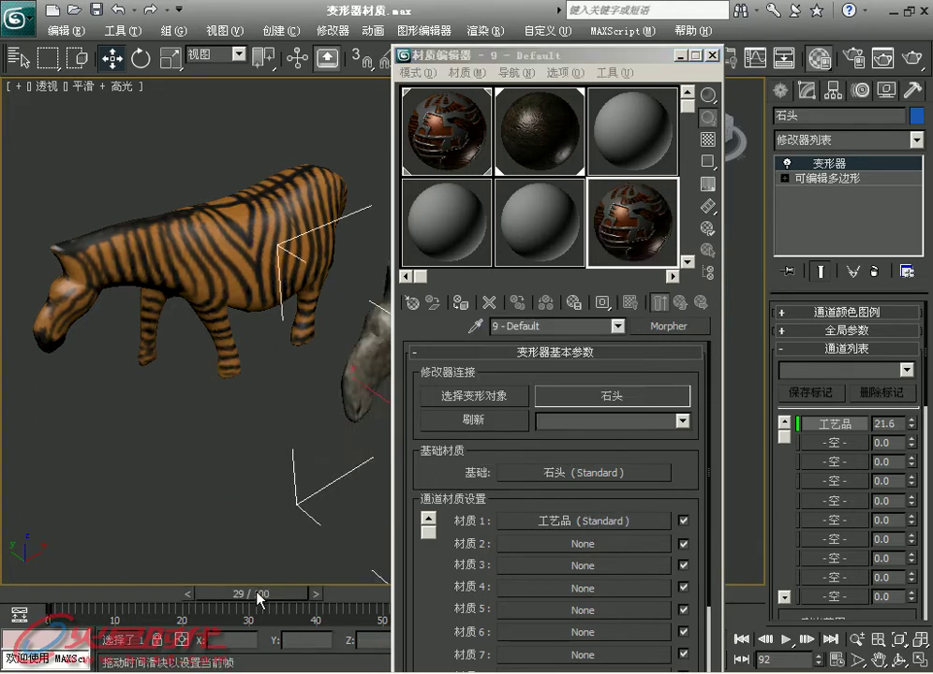
Step: Scrub the timeline to preview the morph and render frame 53
{"action": "key", "text": "w"}
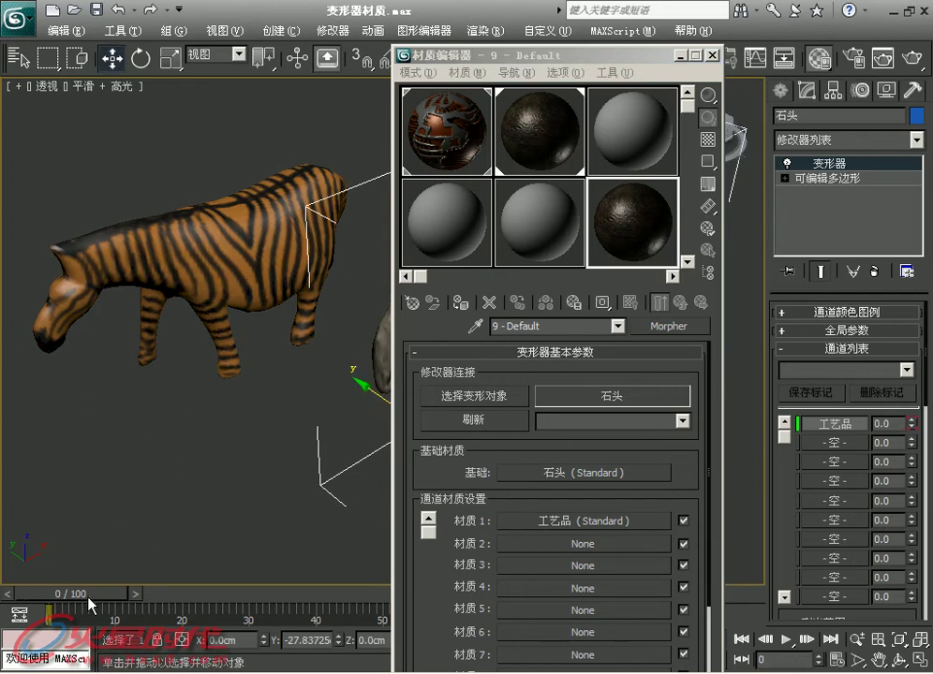
{"action": "mouse_move", "coordinate": [91, 604]}
{"action": "left_mouse_down"}
{"action": "mouse_move", "coordinate": [707, 600]}
{"action": "mouse_move", "coordinate": [278, 601]}
{"action": "left_mouse_up"}
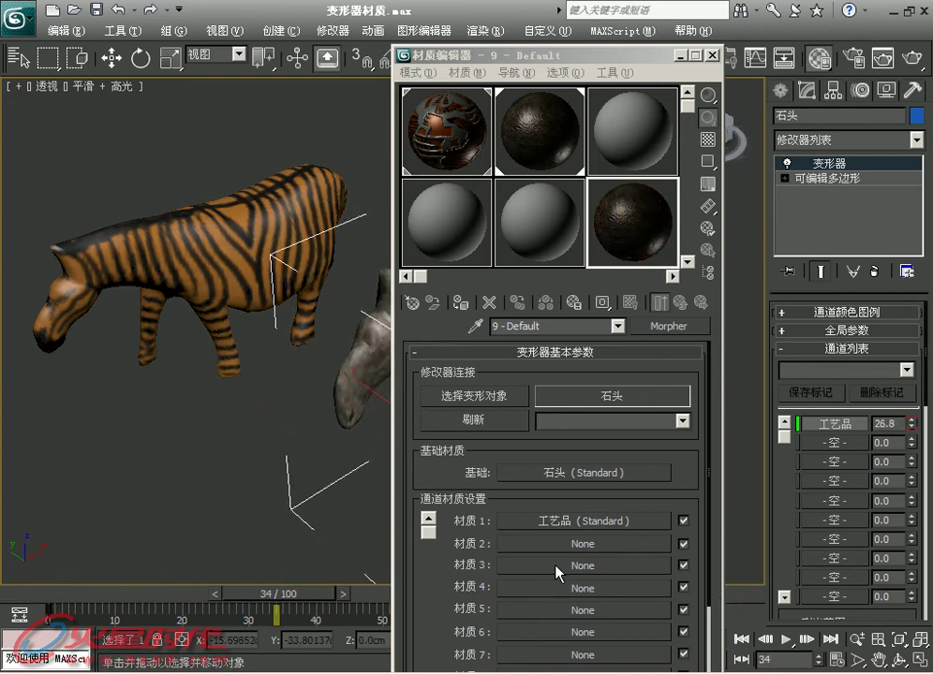
{"action": "key", "text": "w"}
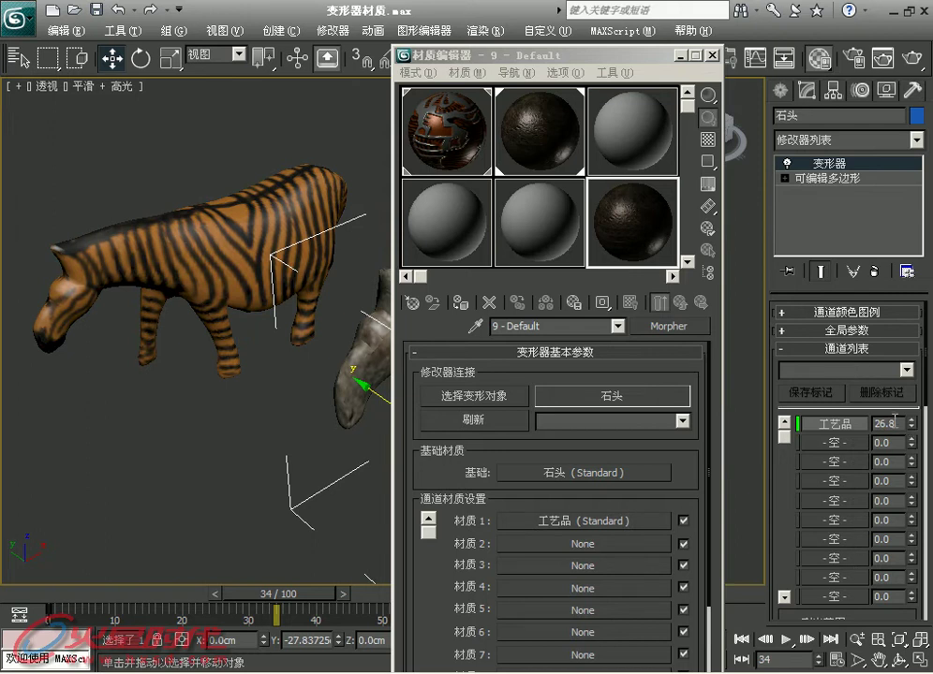
{"action": "left_click_drag", "start_coordinate": [305, 592], "coordinate": [426, 594]}
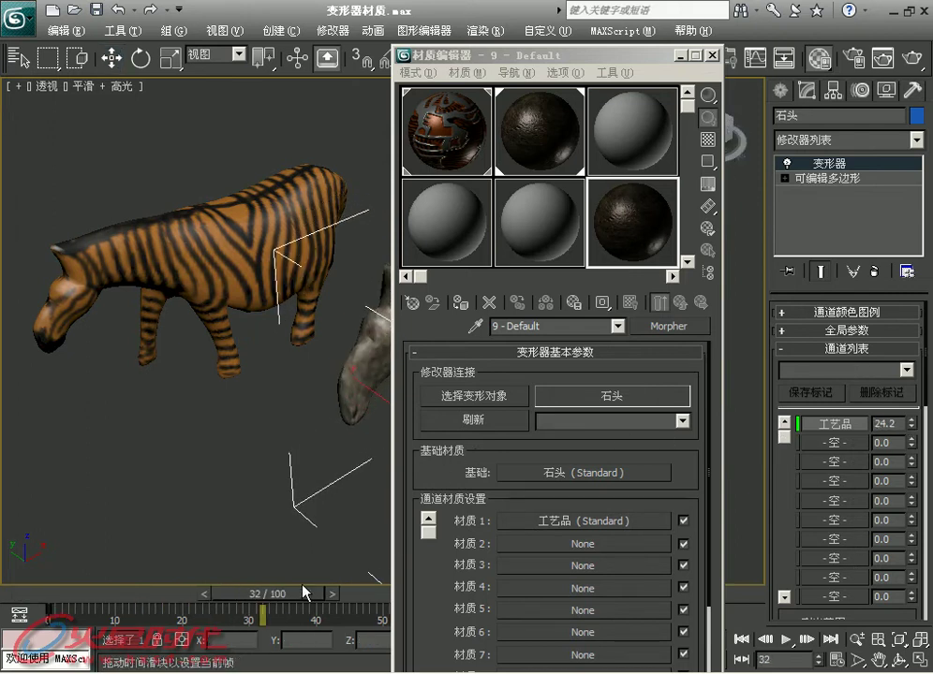
{"action": "mouse_move", "coordinate": [562, 54]}
{"action": "left_mouse_down"}
{"action": "mouse_move", "coordinate": [674, 174]}
{"action": "mouse_move", "coordinate": [783, 232]}
{"action": "left_mouse_up"}
{"action": "left_click", "coordinate": [911, 59]}
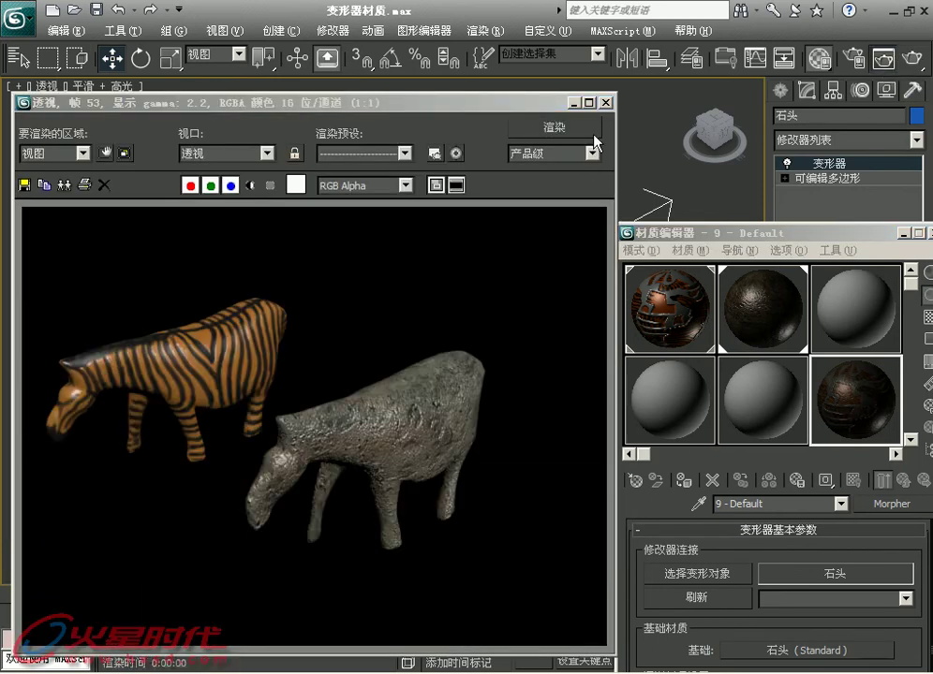
Step: Render frame 69 to check the morph's progress
{"action": "left_click", "coordinate": [605, 102]}
{"action": "left_click_drag", "start_coordinate": [416, 596], "coordinate": [565, 569]}
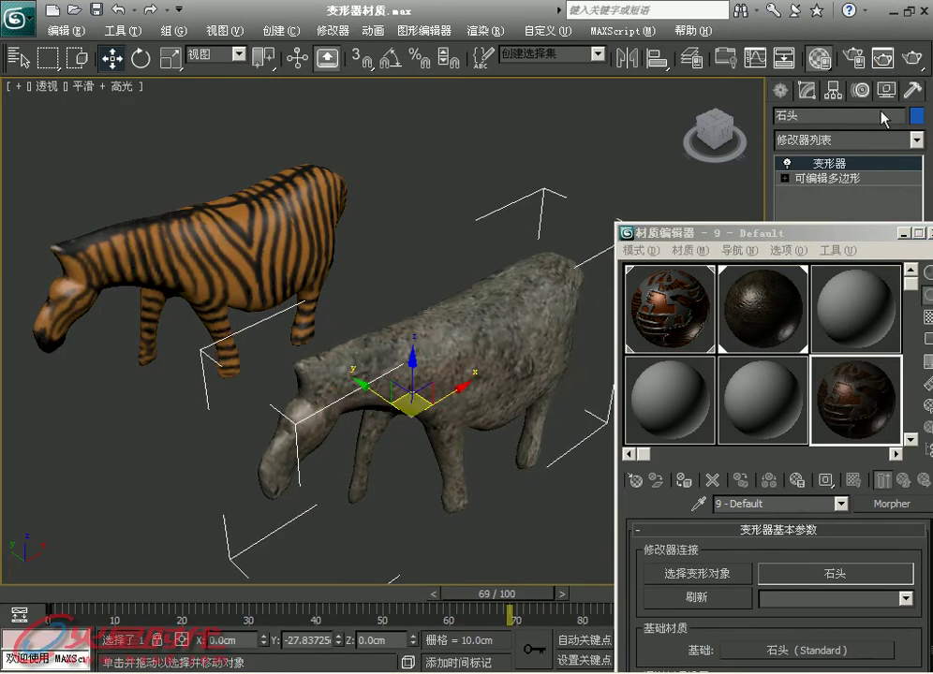
{"action": "key", "text": "shift+q"}
{"action": "left_click", "coordinate": [605, 102]}
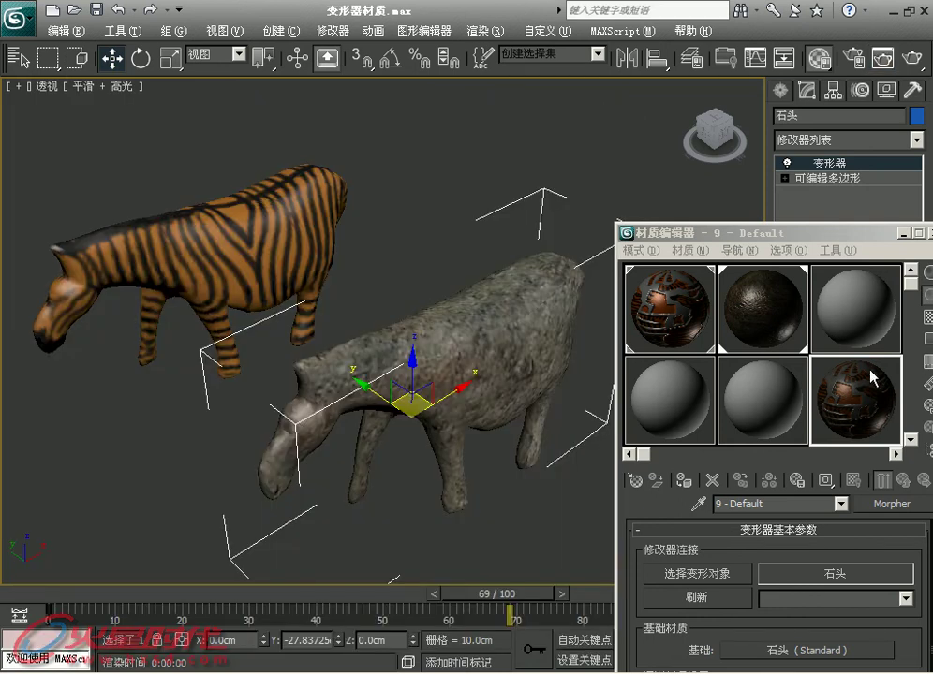
Step: Apply the Morpher material to the stone animal and render frame 0
{"action": "left_click_drag", "start_coordinate": [649, 234], "coordinate": [622, 100]}
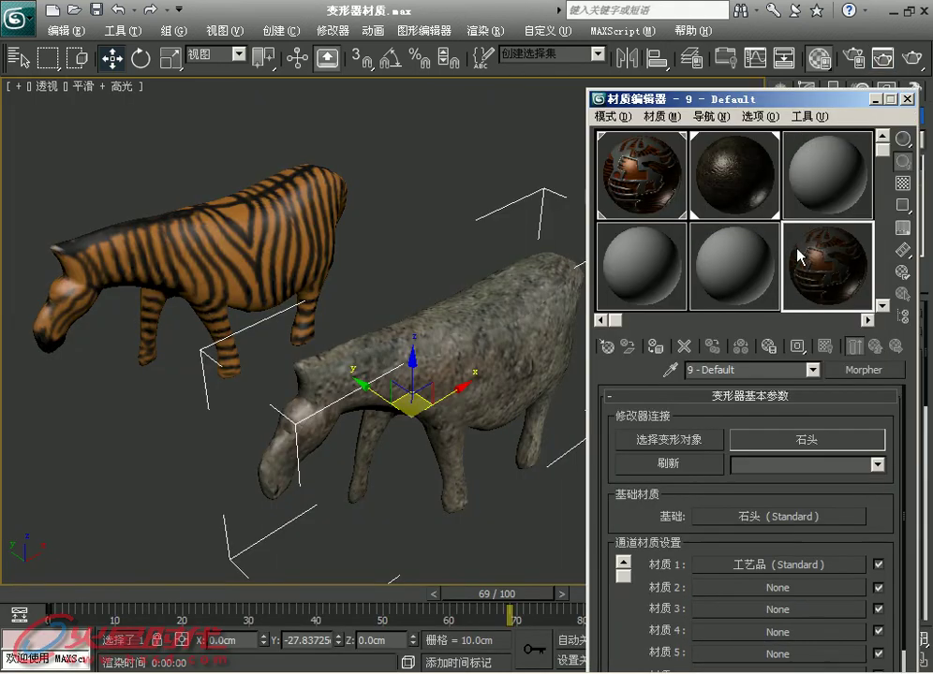
{"action": "left_click_drag", "start_coordinate": [799, 256], "coordinate": [472, 356]}
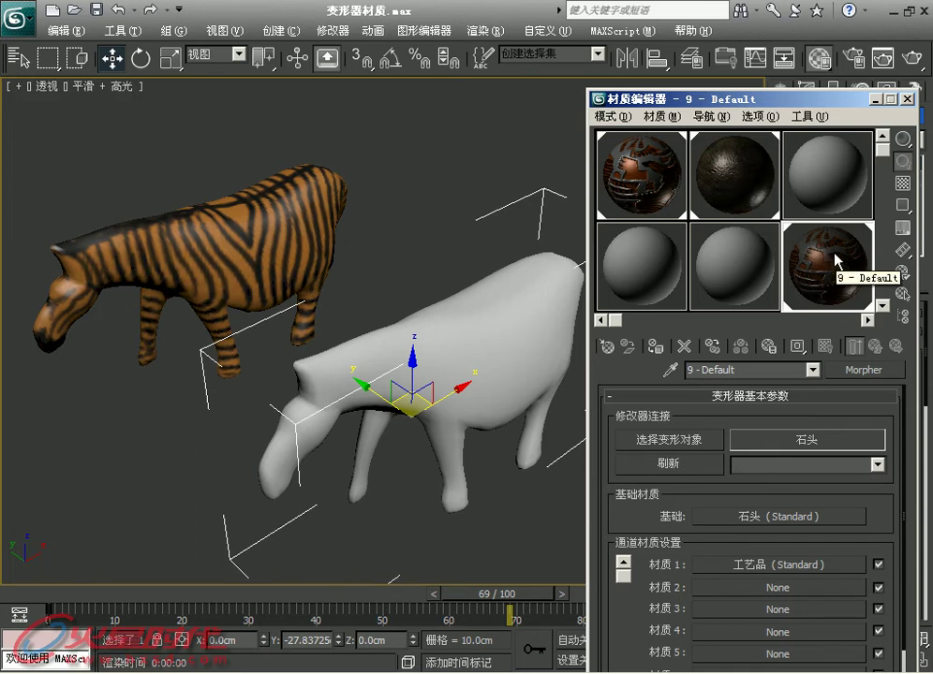
{"action": "left_click_drag", "start_coordinate": [438, 583], "coordinate": [147, 589]}
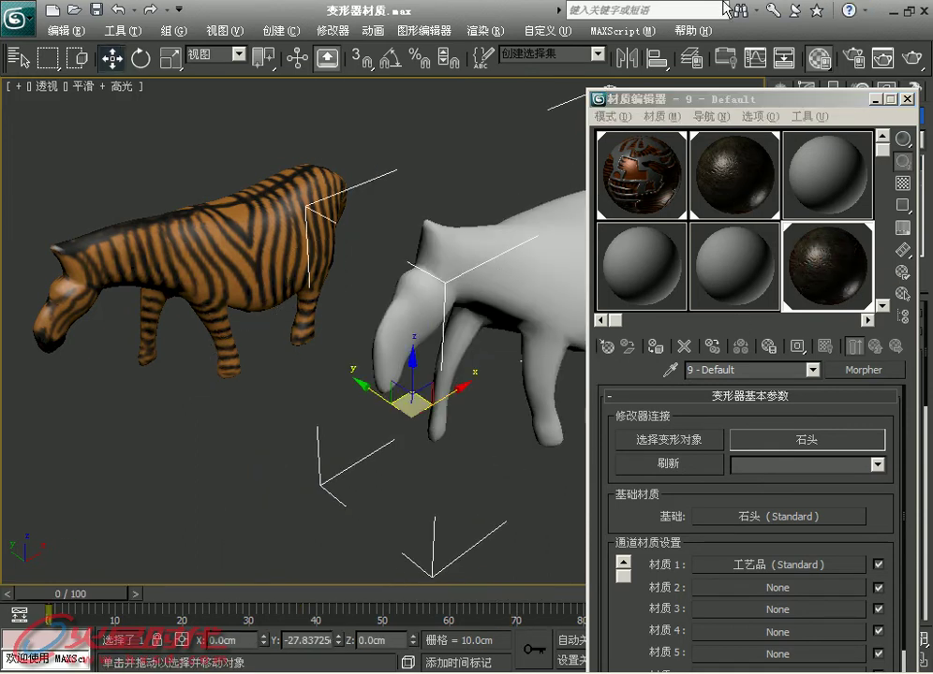
{"action": "left_click", "coordinate": [911, 64]}
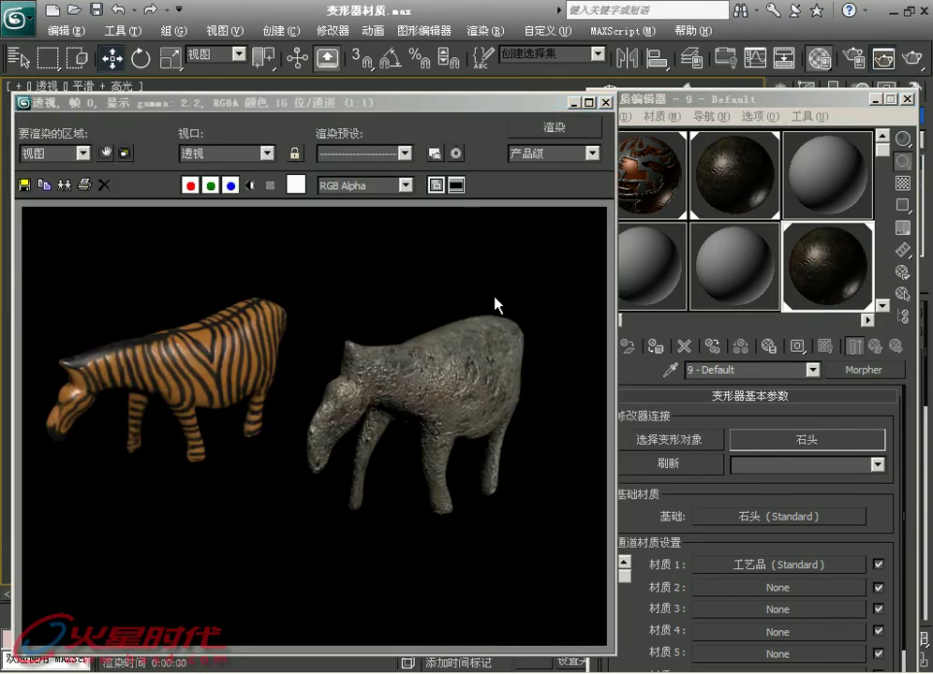
Step: Render frame 50 to see the half-morphed animal
{"action": "left_click", "coordinate": [598, 98]}
{"action": "left_click_drag", "start_coordinate": [113, 593], "coordinate": [416, 591]}
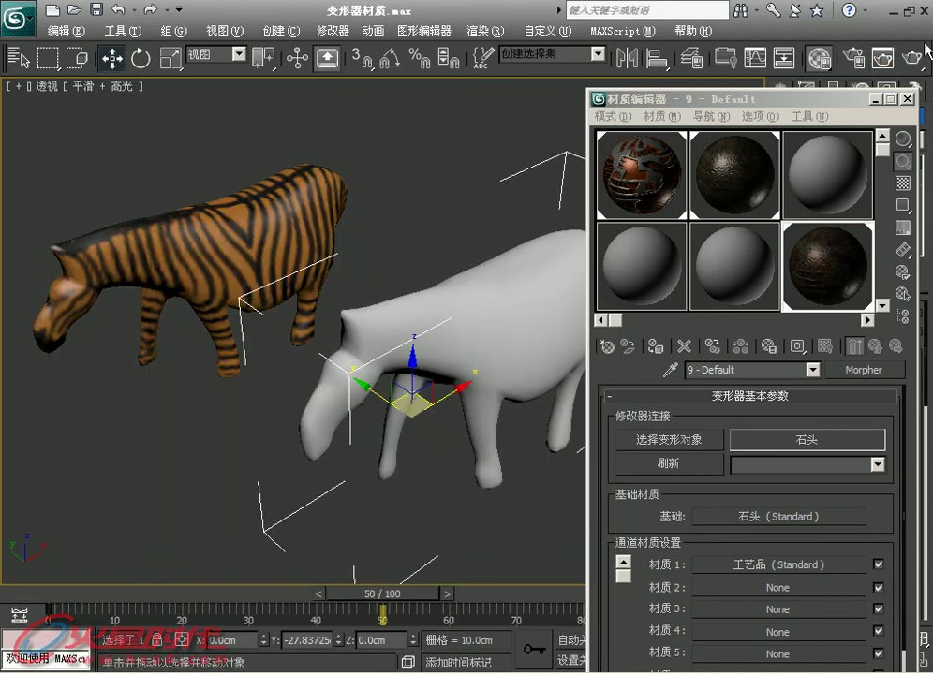
{"action": "left_click", "coordinate": [883, 58]}
{"action": "scroll", "coordinate": [429, 392], "scroll_direction": "up", "scroll_amount": 1}
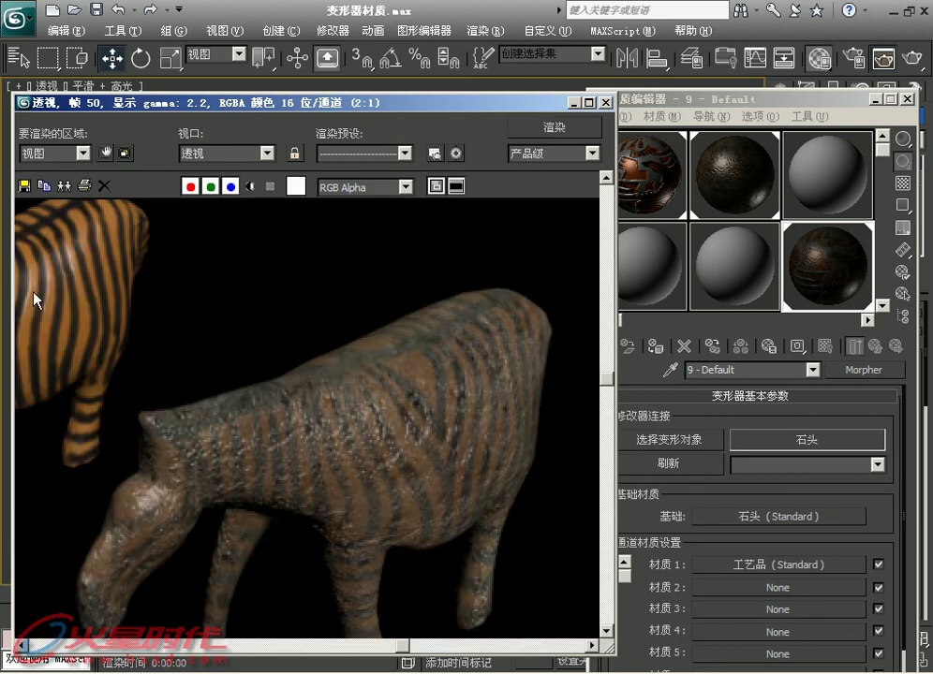
Step: Render frame 100 to confirm the full zebra-striped morph, then select the craft zebra
{"action": "left_click_drag", "start_coordinate": [789, 100], "coordinate": [50, 118]}
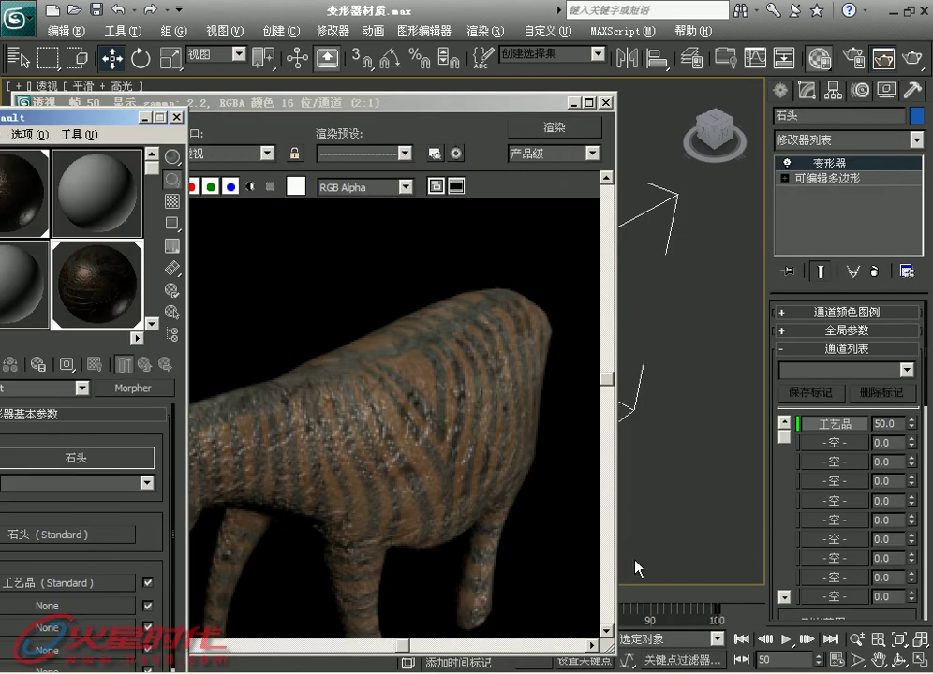
{"action": "left_click_drag", "start_coordinate": [667, 602], "coordinate": [700, 602]}
{"action": "key", "text": "shift+q"}
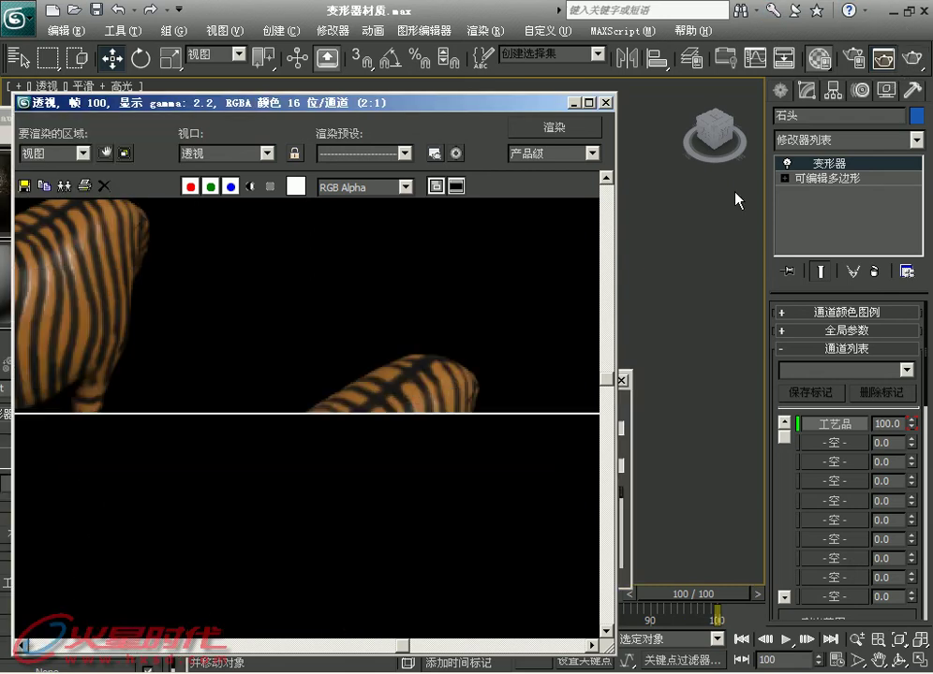
{"action": "scroll", "coordinate": [393, 440], "scroll_direction": "down", "scroll_amount": 1}
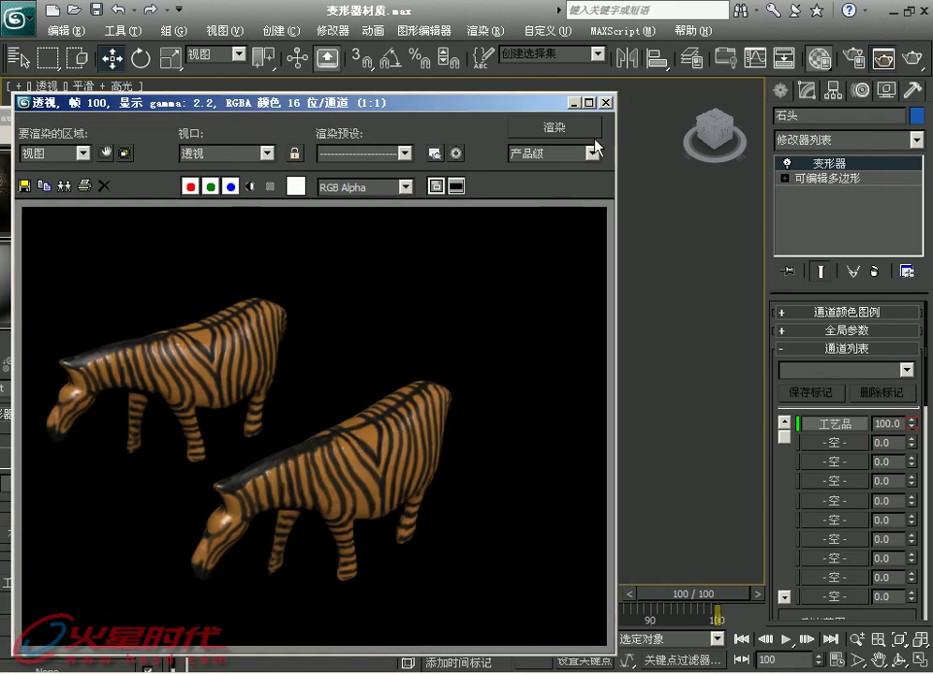
{"action": "left_click", "coordinate": [609, 102]}
{"action": "left_click_drag", "start_coordinate": [385, 131], "coordinate": [307, 184]}
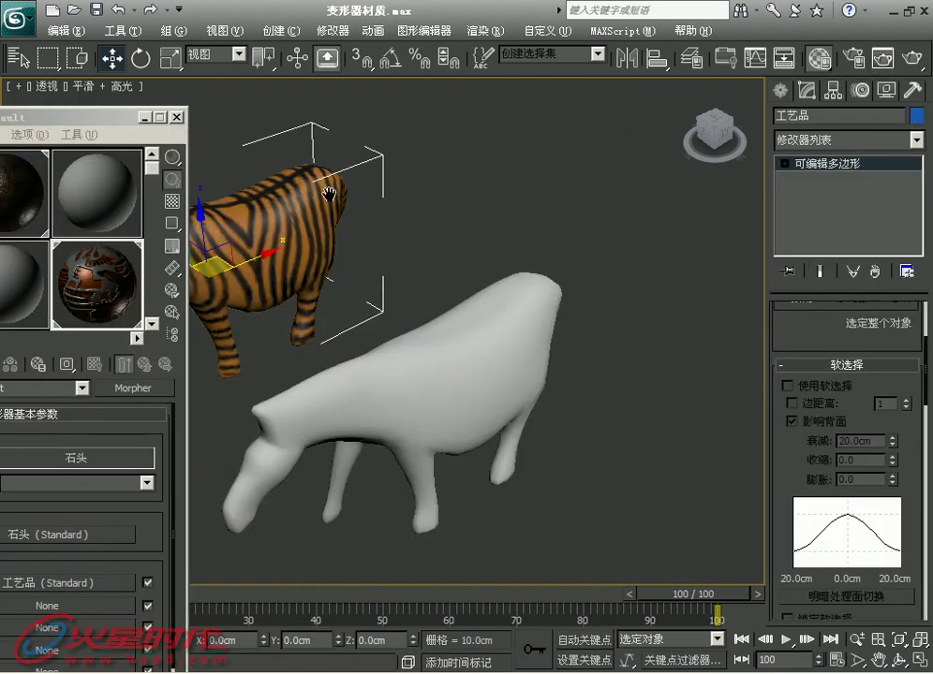
Step: Hide the craft zebra, minimize the Material Editor and enlarge the morphing animal in view
{"action": "right_click", "coordinate": [405, 201]}
{"action": "left_click", "coordinate": [444, 141]}
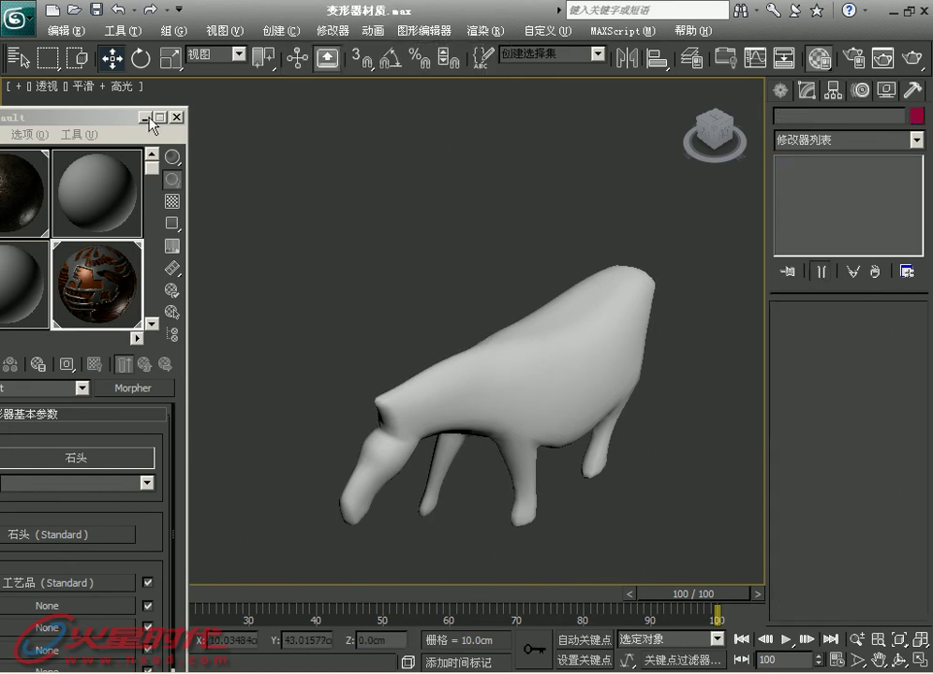
{"action": "left_click", "coordinate": [143, 117]}
{"action": "middle_click_drag", "start_coordinate": [428, 262], "coordinate": [250, 248]}
{"action": "scroll", "coordinate": [431, 439], "scroll_direction": "up", "scroll_amount": 3}
{"action": "scroll", "coordinate": [507, 413], "scroll_direction": "down", "scroll_amount": 2}
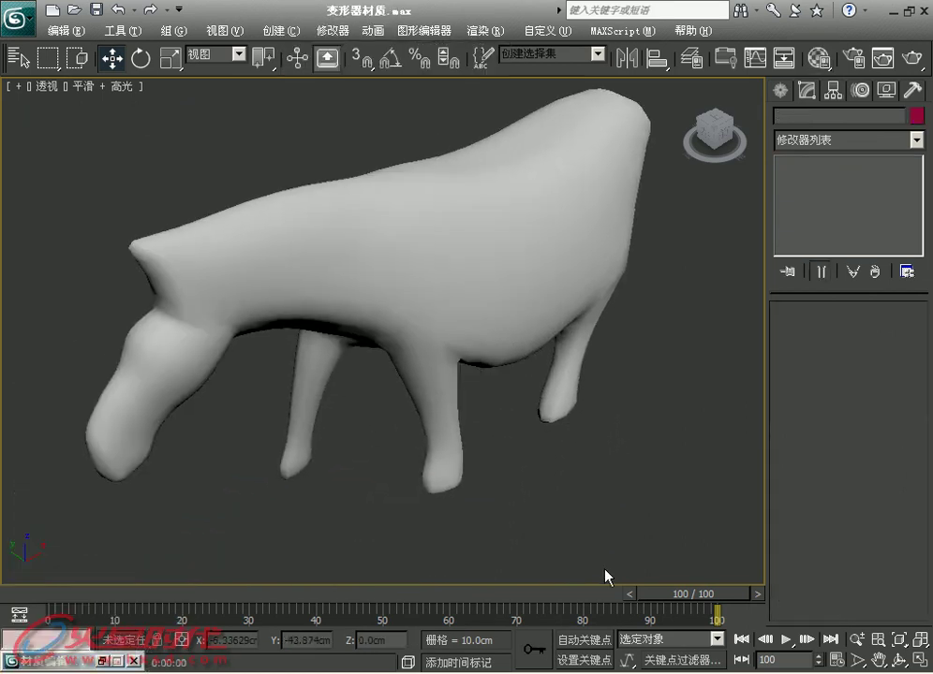
Step: Render the lone animal at frame 0 and again at frame 100
{"action": "left_click", "coordinate": [582, 597]}
{"action": "left_click_drag", "start_coordinate": [583, 596], "coordinate": [68, 593]}
{"action": "scroll", "coordinate": [270, 437], "scroll_direction": "down", "scroll_amount": 3}
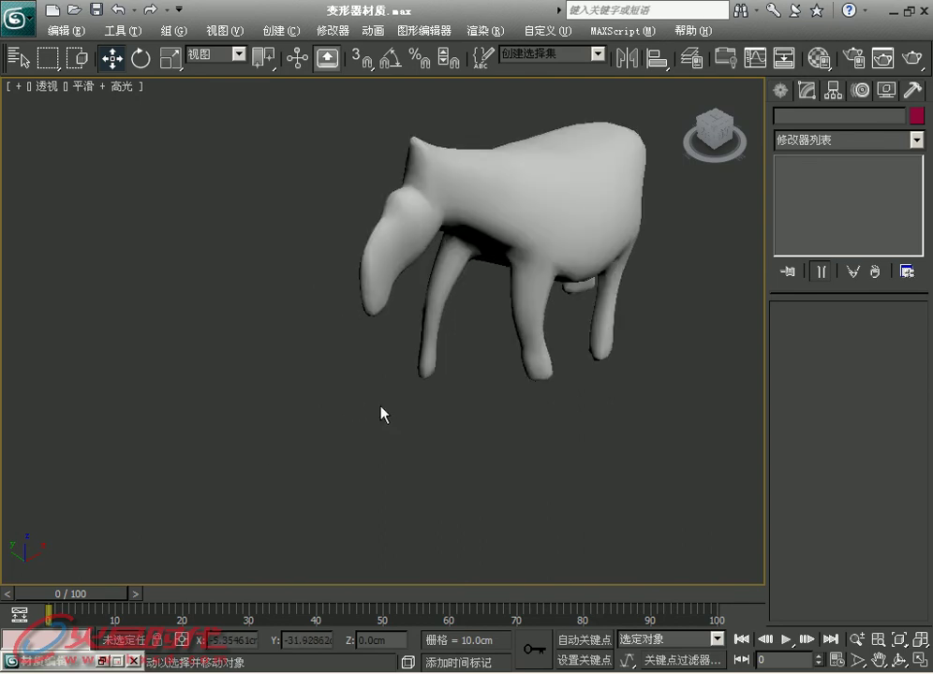
{"action": "mouse_move", "coordinate": [381, 412]}
{"action": "middle_mouse_down"}
{"action": "mouse_move", "coordinate": [560, 332]}
{"action": "mouse_move", "coordinate": [545, 305]}
{"action": "middle_mouse_up"}
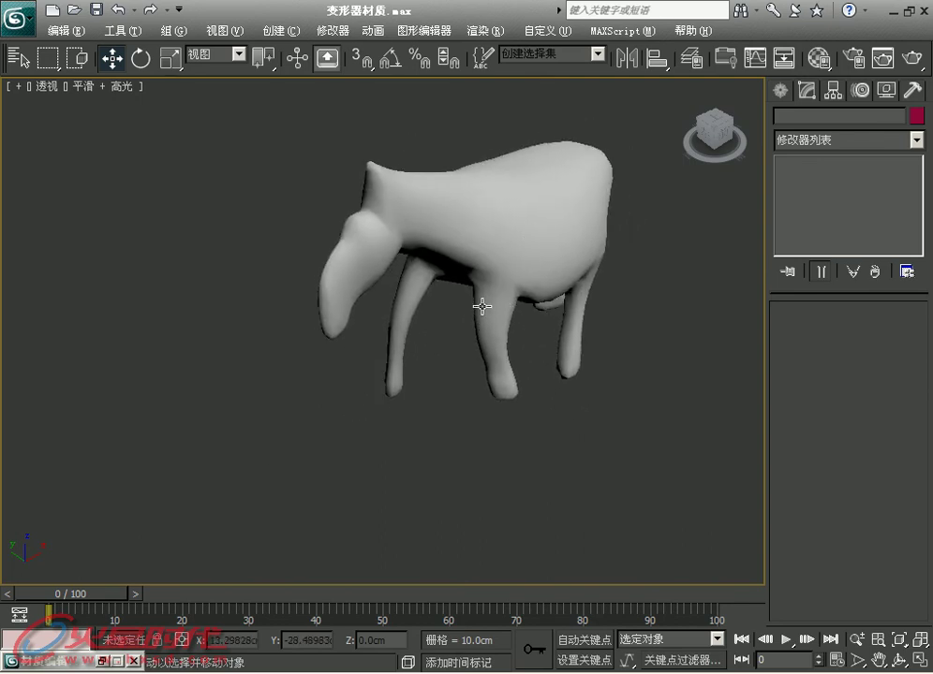
{"action": "scroll", "coordinate": [450, 308], "scroll_direction": "up", "scroll_amount": 2}
{"action": "scroll", "coordinate": [412, 395], "scroll_direction": "down", "scroll_amount": 1}
{"action": "scroll", "coordinate": [430, 395], "scroll_direction": "down", "scroll_amount": 1}
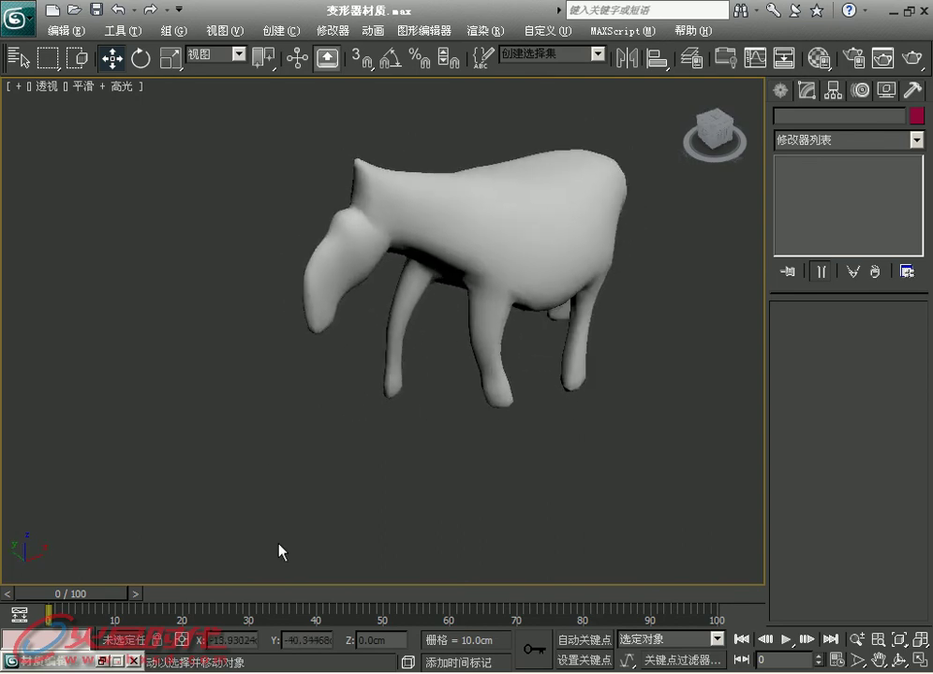
{"action": "key", "text": "shift+q"}
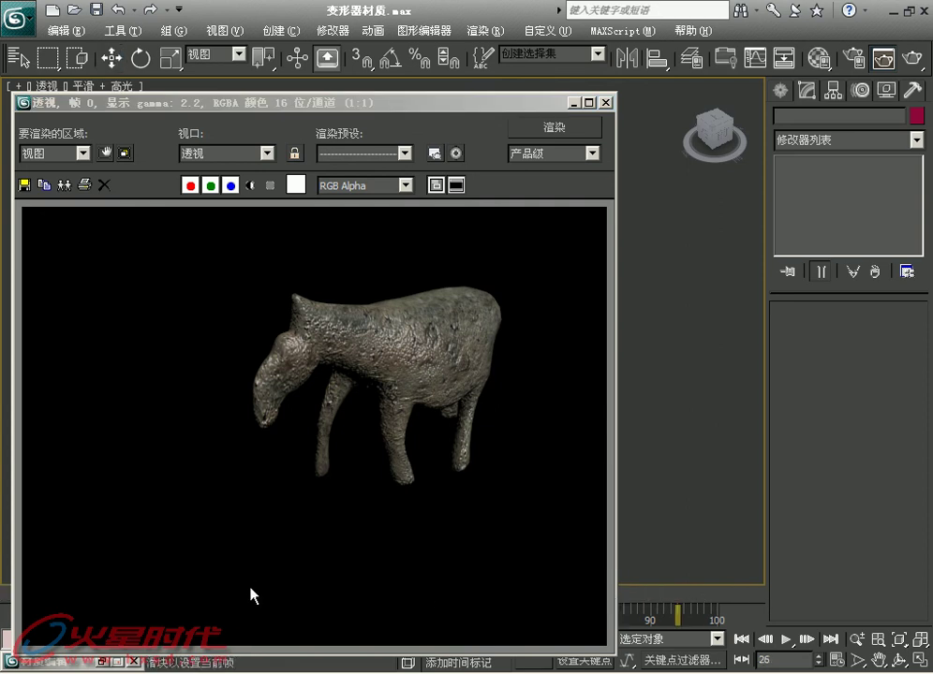
{"action": "left_click", "coordinate": [605, 102]}
{"action": "left_click_drag", "start_coordinate": [336, 594], "coordinate": [692, 599]}
{"action": "key", "text": "shift+q"}
{"action": "key", "text": "shift+q"}
{"action": "key", "text": "shift+q"}
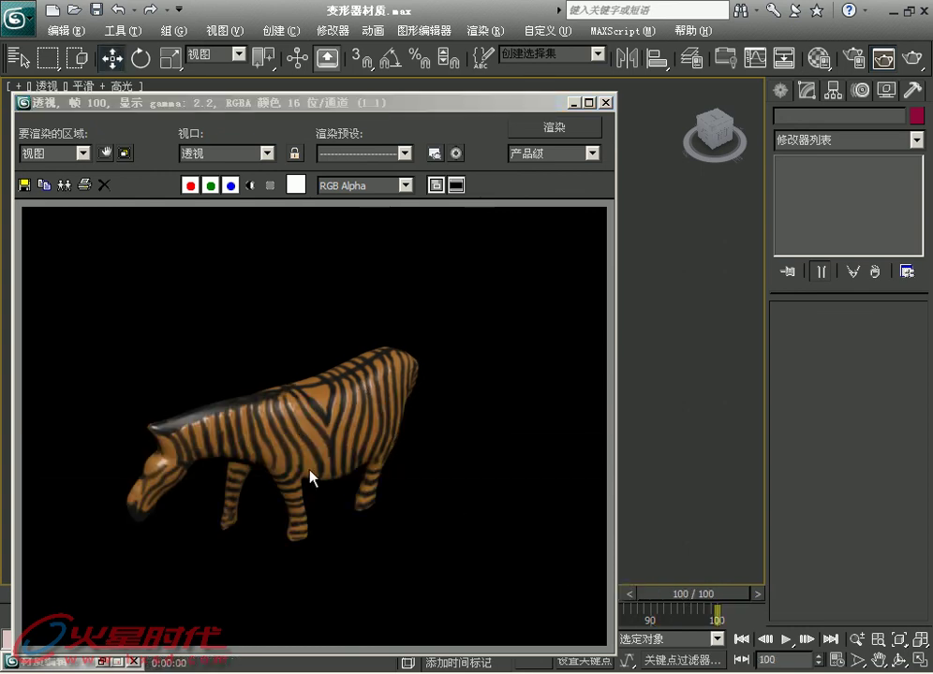
Step: Select the morphing horse at frame 100 to verify its 工艺品 channel reads 100.0
{"action": "left_click", "coordinate": [606, 103]}
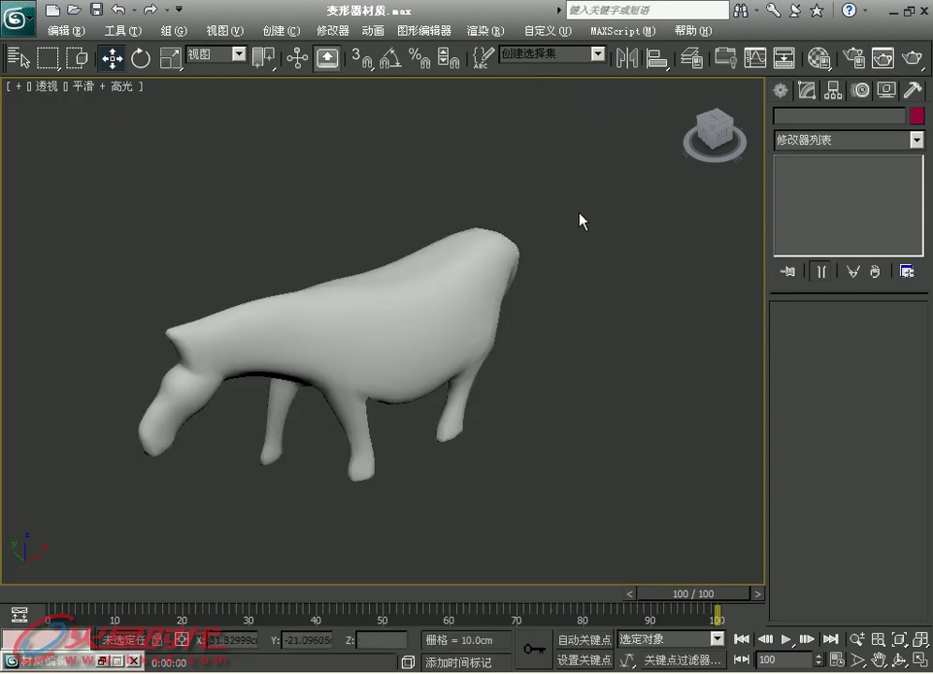
{"action": "left_click", "coordinate": [412, 386]}
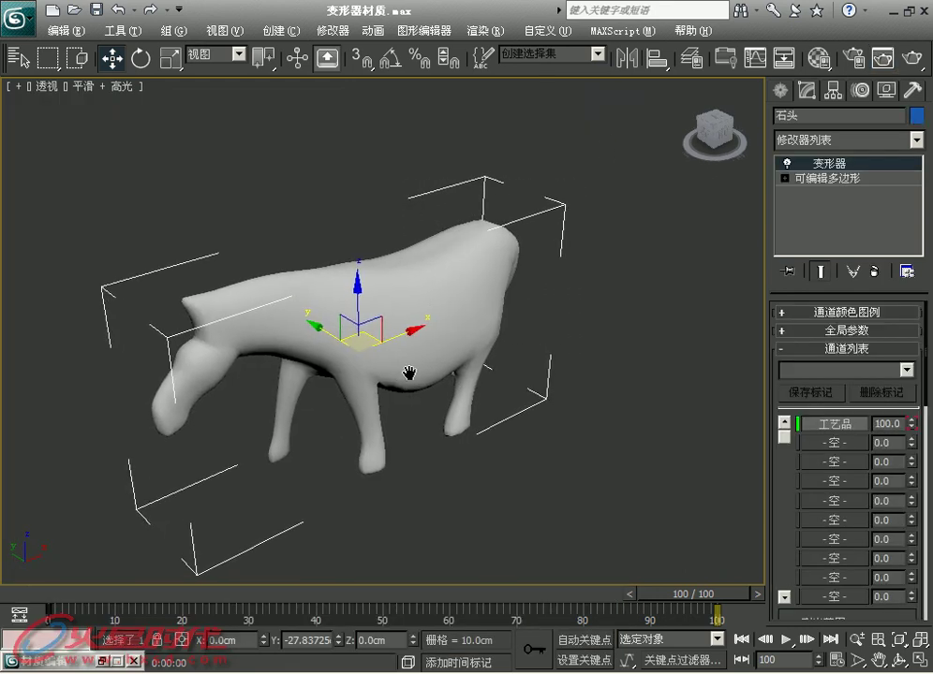
{"action": "middle_click_drag", "start_coordinate": [412, 386], "coordinate": [419, 373]}
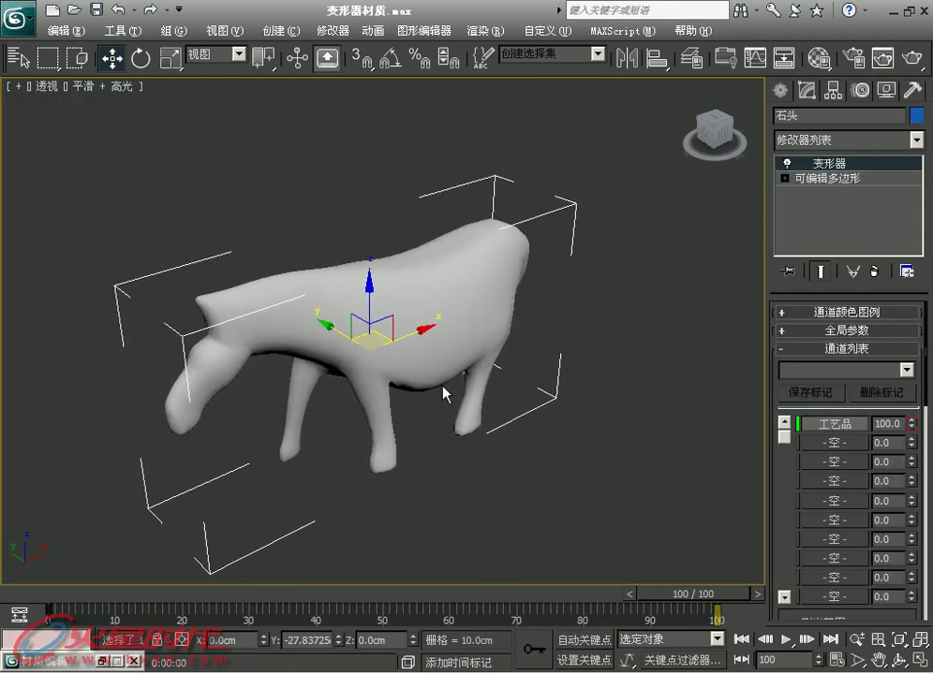